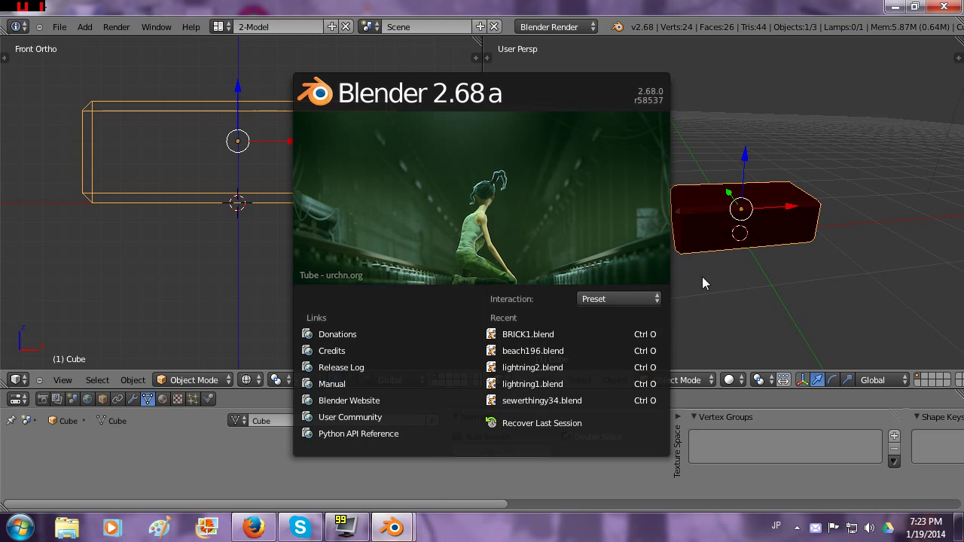
Dismiss the Blender startup splash screen
left_click(681, 215)
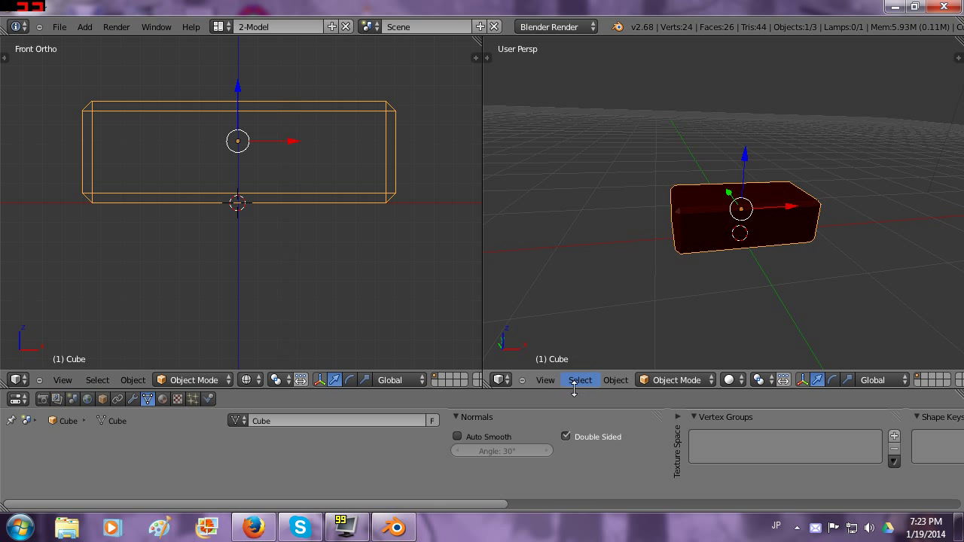
Enlarge the properties editor, start Screencast Keys, and set the 3D cursor left of the brick
left_click_drag(574, 391, 571, 352)
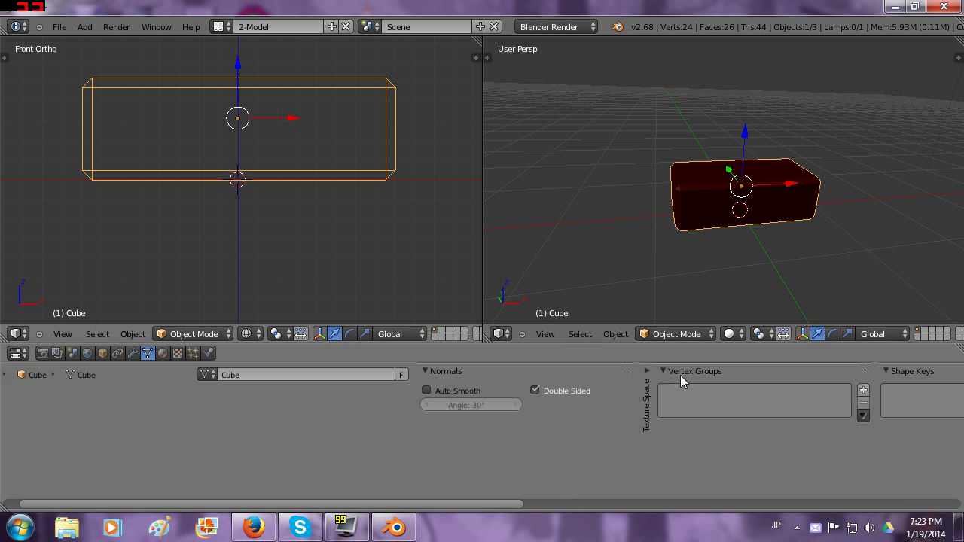
key("n")
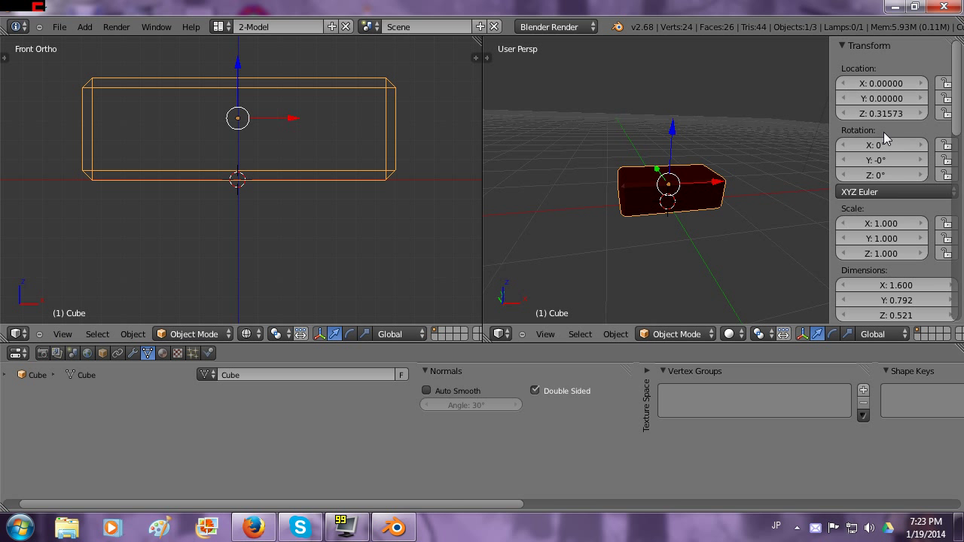
scroll(961, 92, "down", 10)
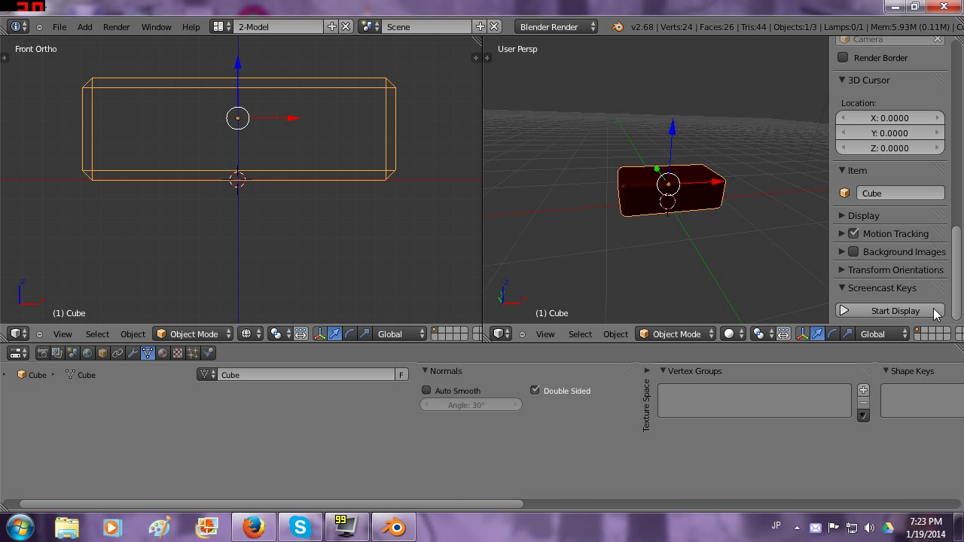
left_click(884, 312)
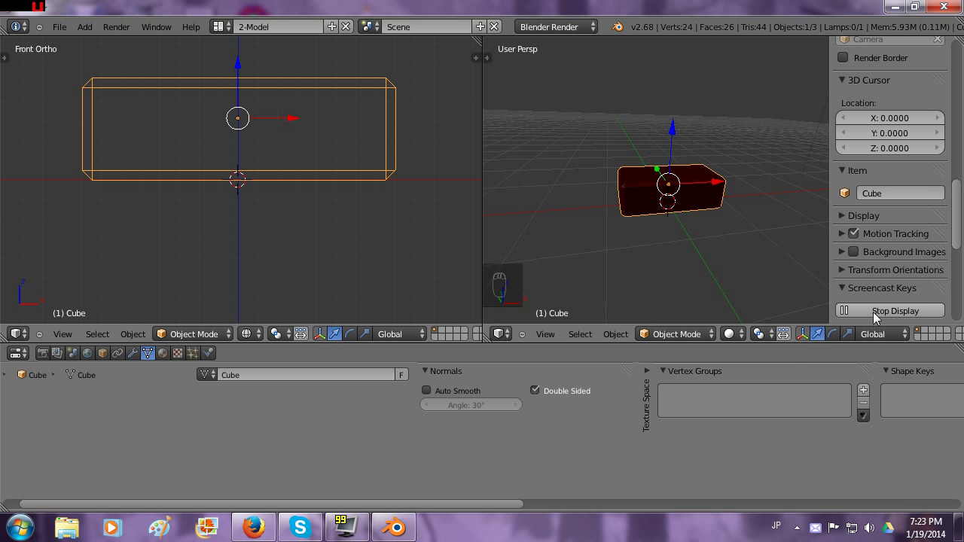
left_click(597, 216)
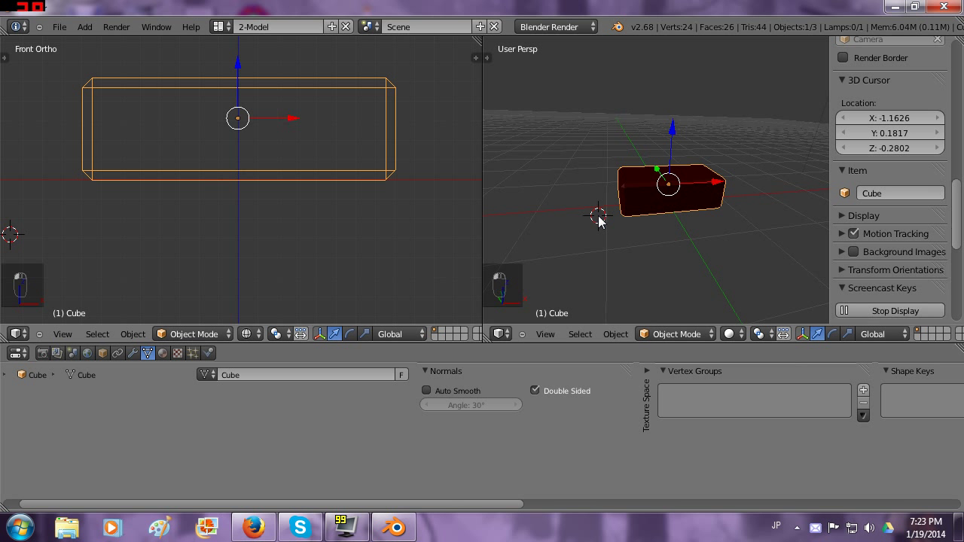
key("z")
key("z")
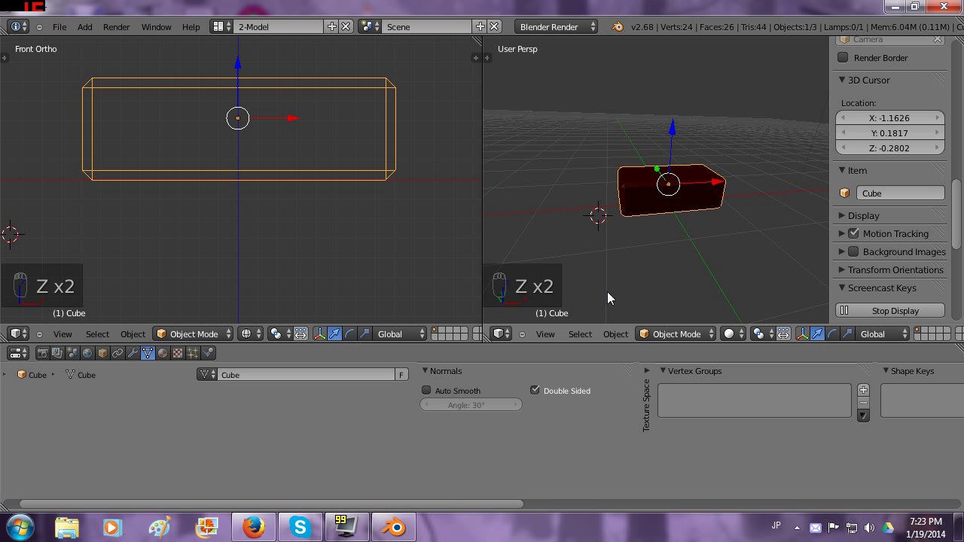
Maximize the 3D view and inspect the lamp and camera, checking the camera view
key("n")
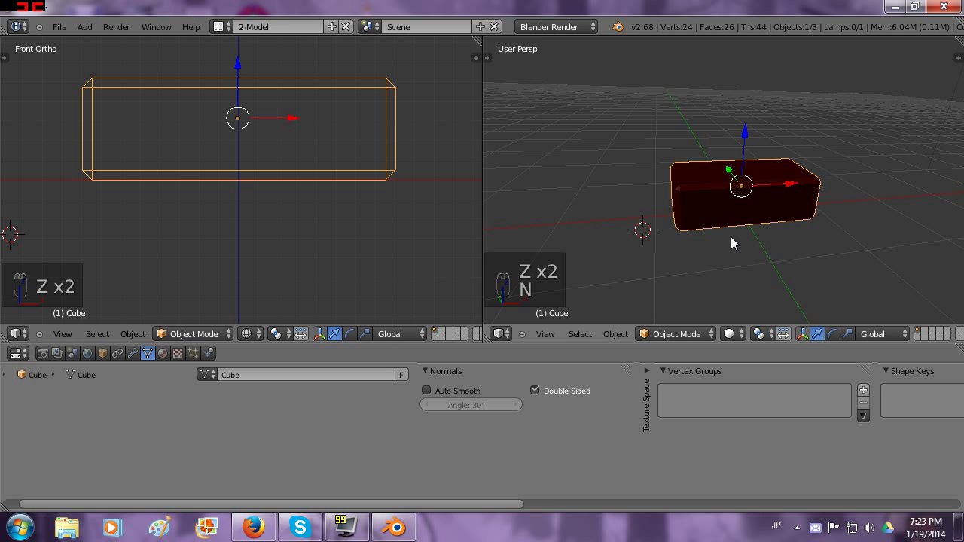
key("ctrl+Up")
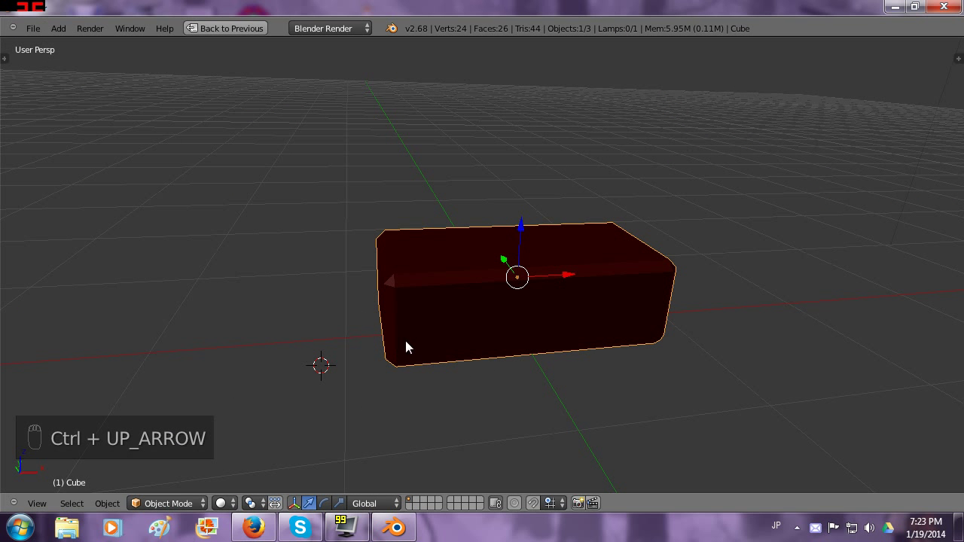
middle_click_drag(405, 347, 597, 409)
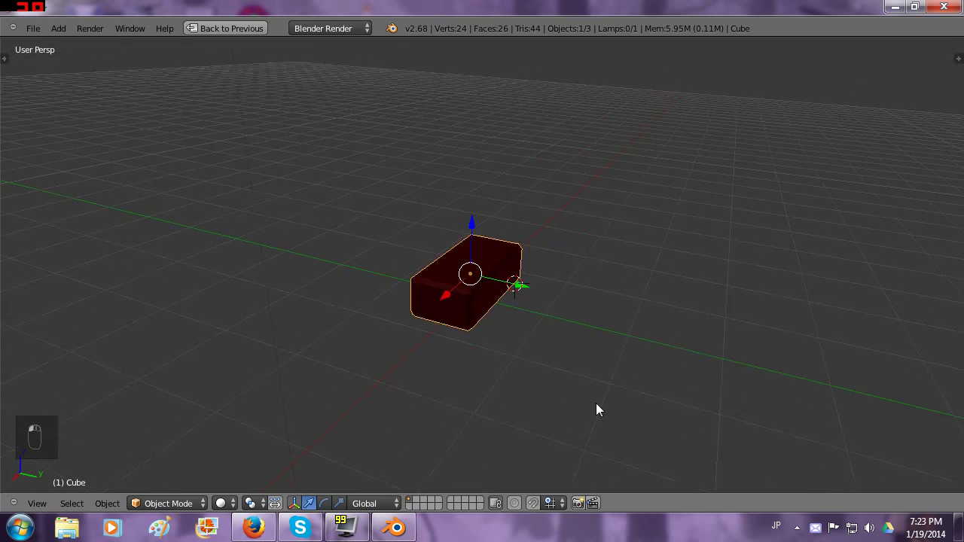
scroll(631, 297, "down", 4)
middle_click_drag(630, 297, 472, 267)
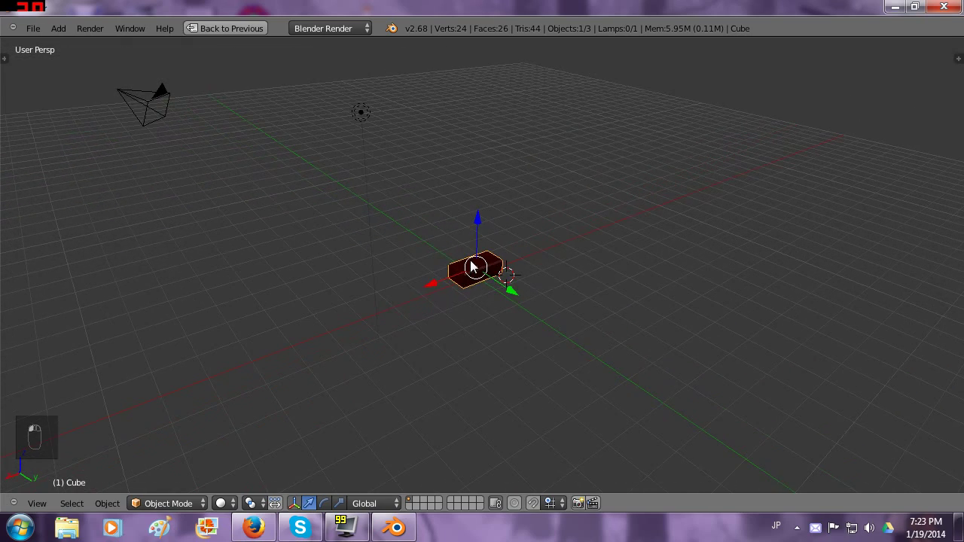
right_click(365, 116)
right_click(139, 104)
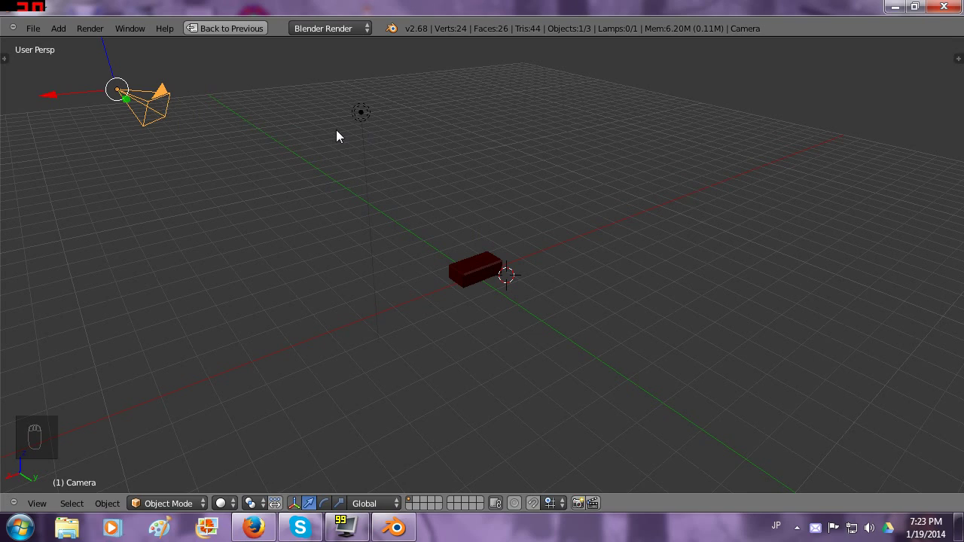
key("KP_0")
key("KP_0")
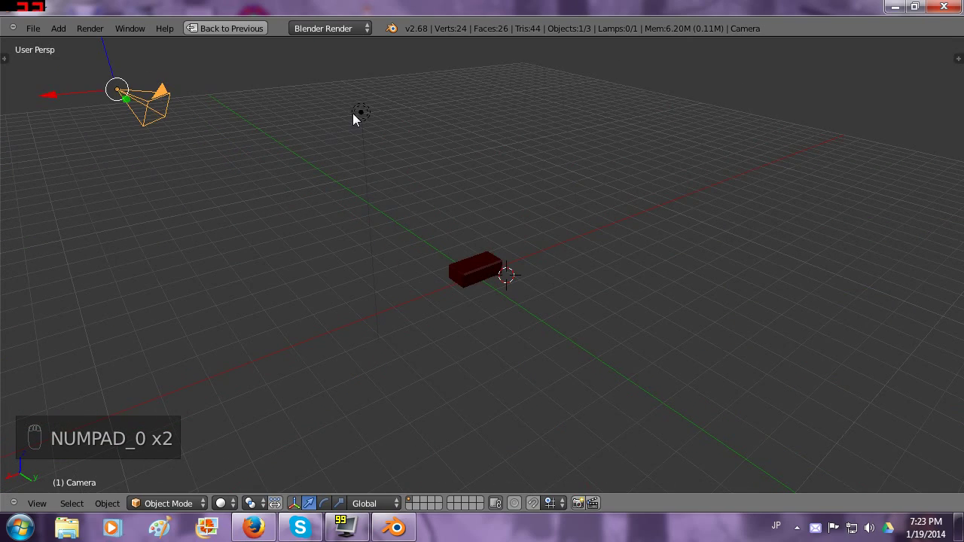
right_click(354, 114)
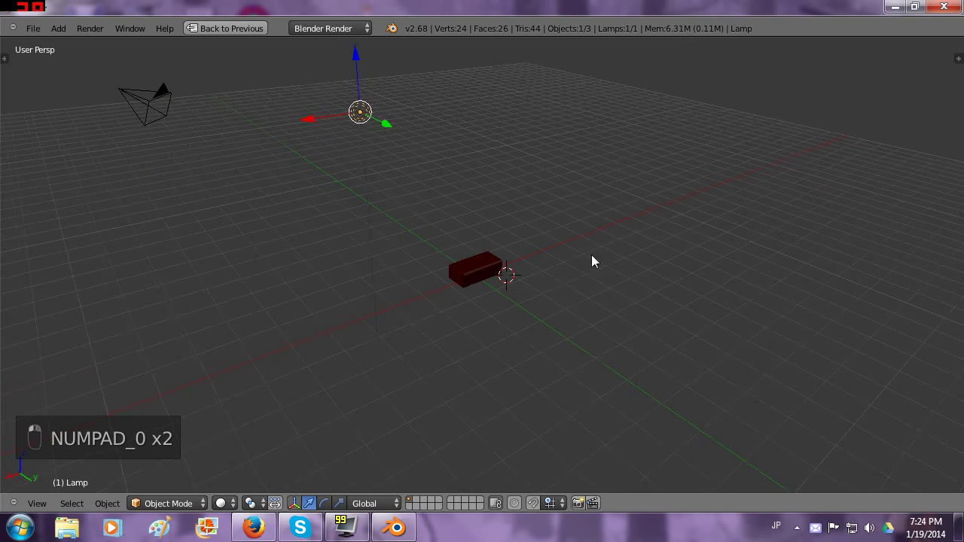
middle_click_drag(591, 255, 357, 209)
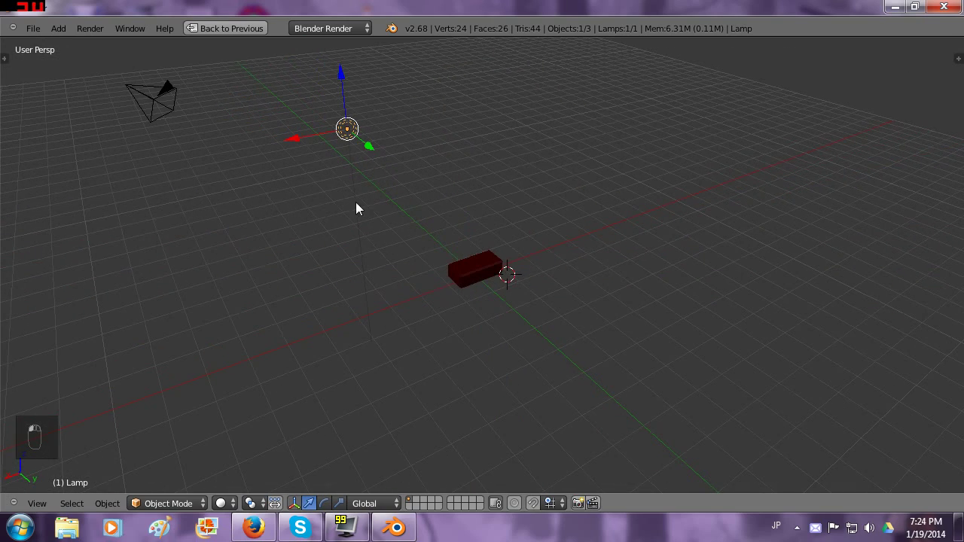
Place the 3D cursor right of the brick and add a cube there
left_click(576, 235)
left_click(58, 28)
mouse_move(75, 43)
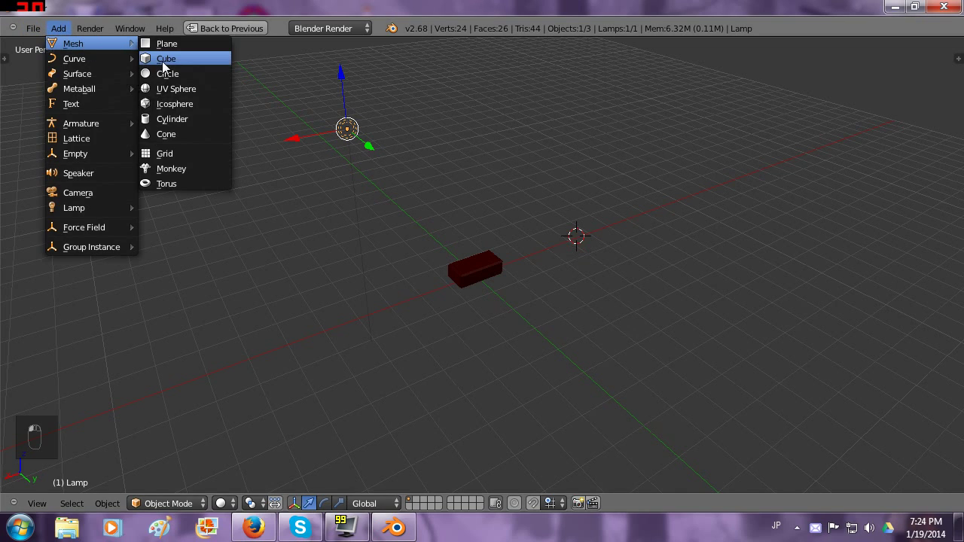
left_click(164, 60)
middle_click_drag(622, 234, 517, 237)
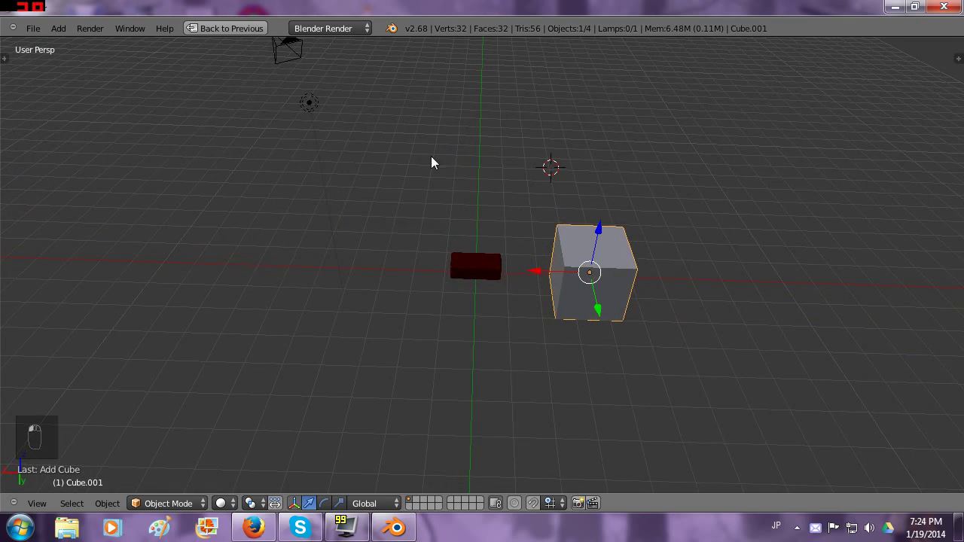
Add an icosphere, move it beside the brick, then select the grey cube
left_click(58, 28)
mouse_move(70, 40)
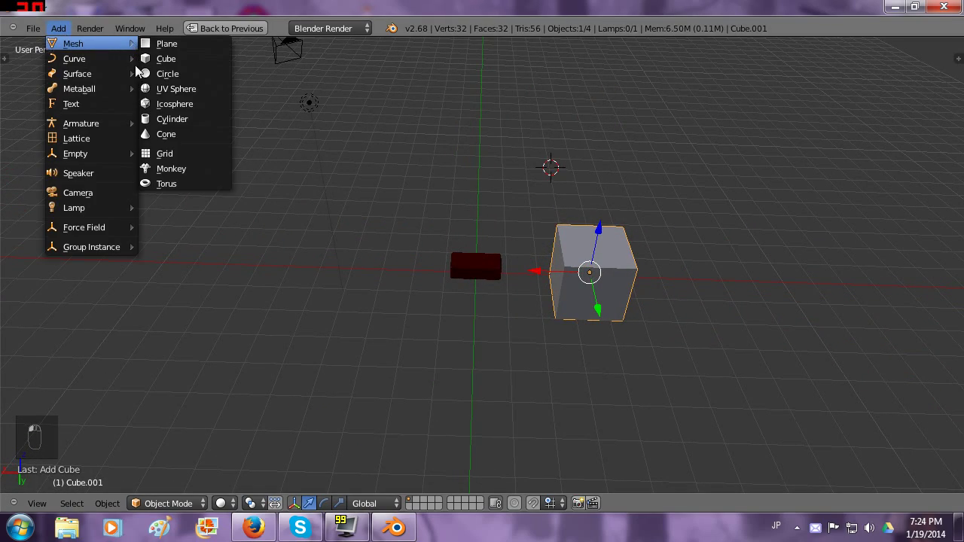
left_click(173, 101)
middle_click_drag(386, 128, 234, 94)
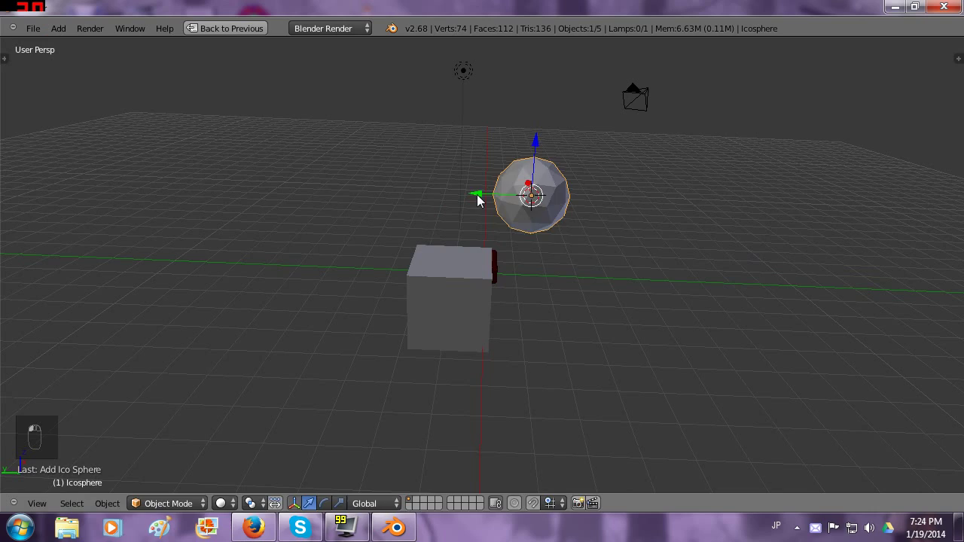
key("g")
left_click(605, 308)
middle_click_drag(605, 309, 604, 276)
right_click(527, 265)
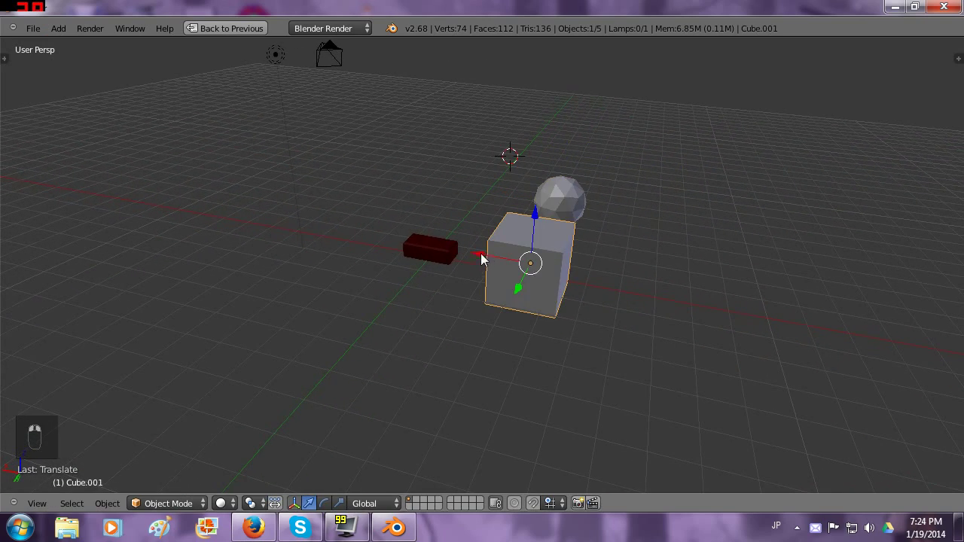
Slide the grey cube along X, then select the icosphere, the brick and finally the grey cube
left_click_drag(478, 259, 536, 261)
middle_click_drag(503, 241, 429, 256)
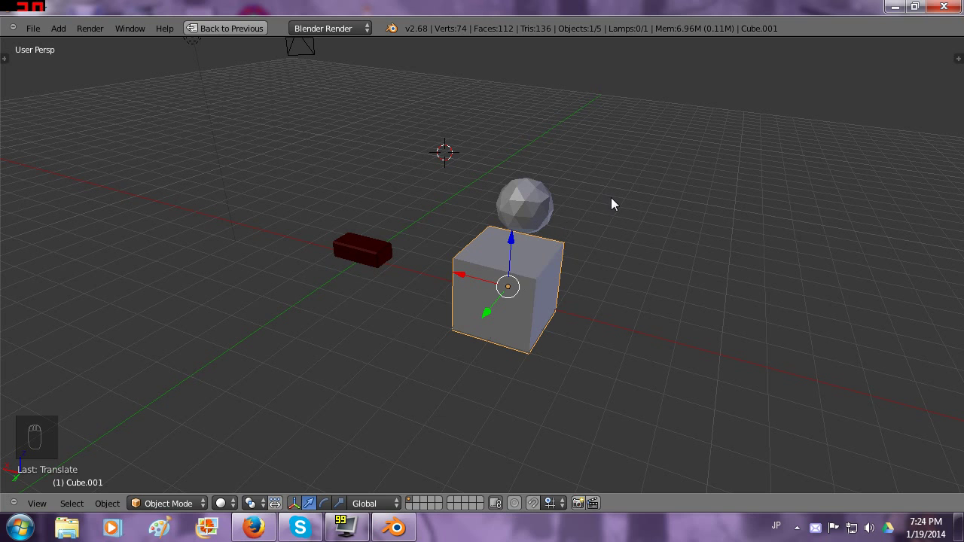
scroll(607, 228, "up", 3)
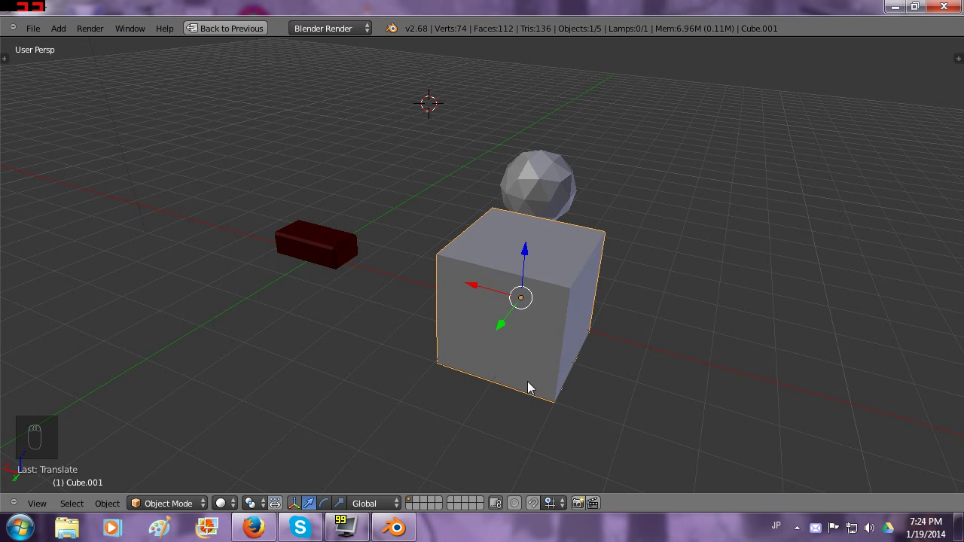
right_click(530, 193)
right_click(355, 243)
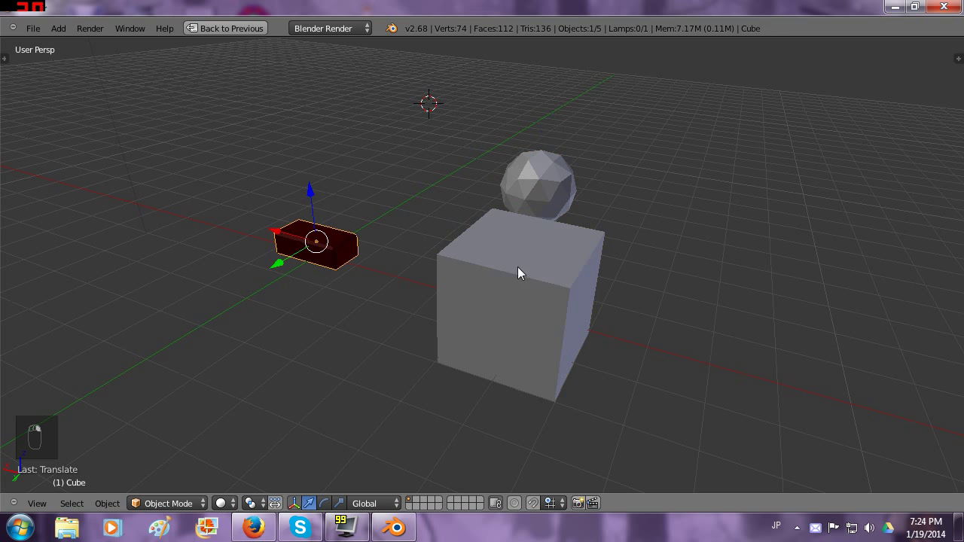
right_click(548, 287)
Enter Edit Mode on the grey cube and try A and box selection on its mesh
key("Tab")
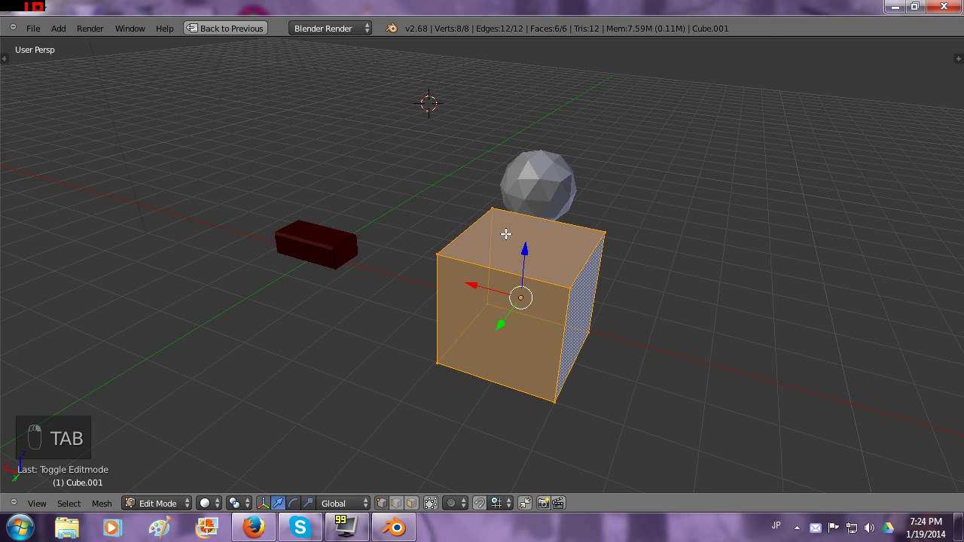
middle_click_drag(506, 235, 571, 237)
key("a")
key("a")
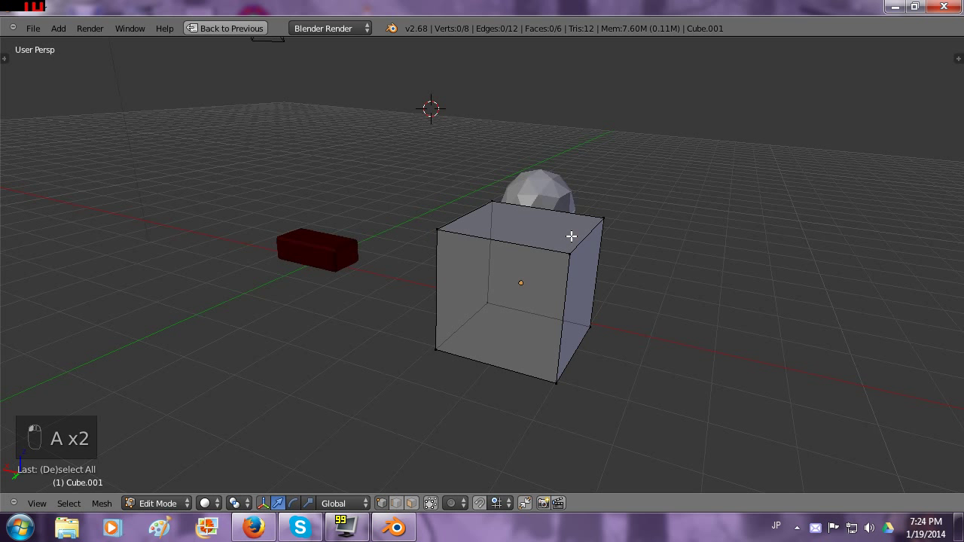
key("a")
key("a")
key("b")
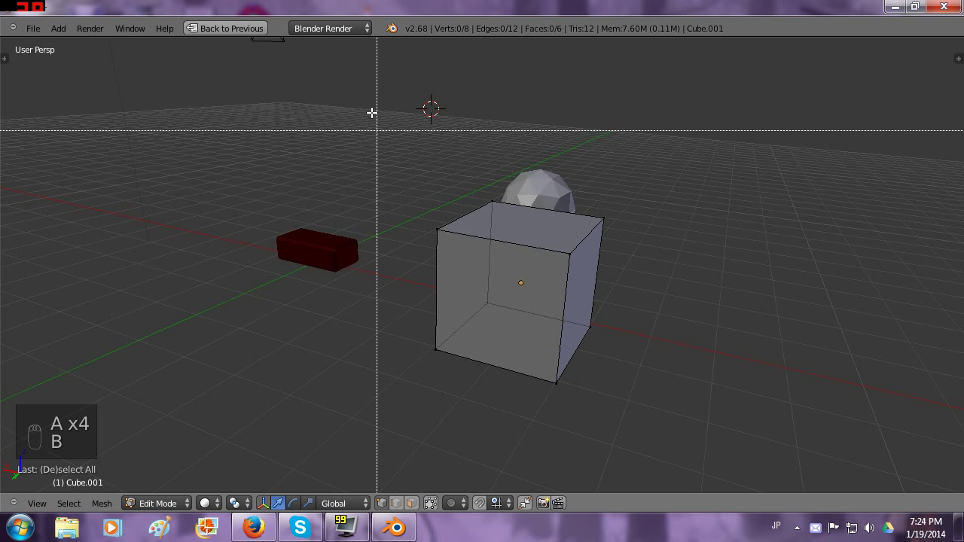
left_click_drag(371, 112, 475, 186)
key("b")
left_click_drag(394, 154, 541, 263)
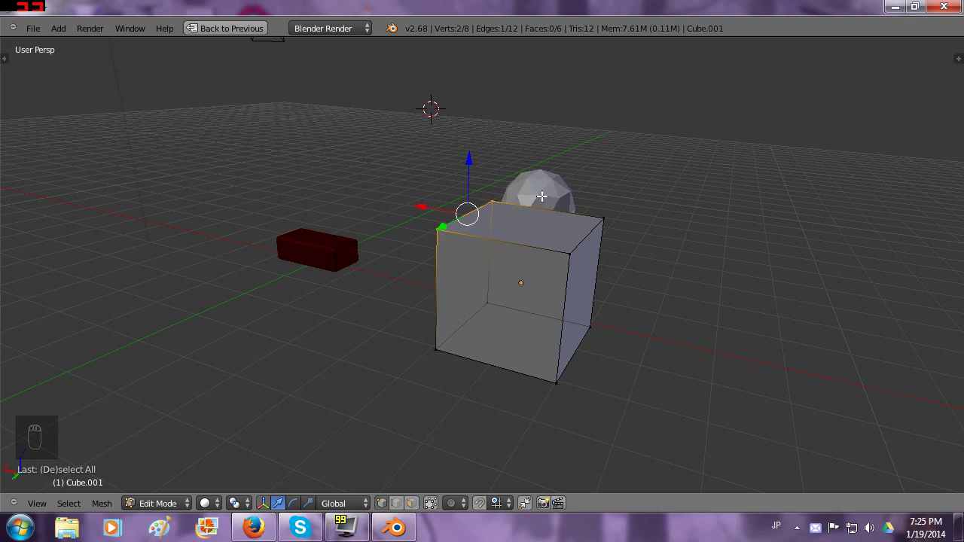
Box-select the cube's top face and extrude it upward into a taller block
middle_click_drag(608, 210, 649, 223)
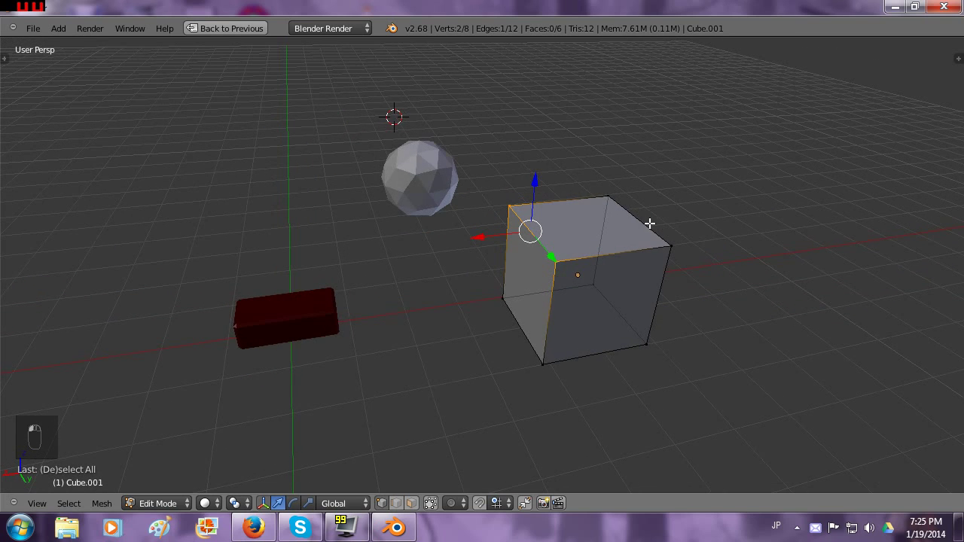
key("b")
left_click_drag(586, 170, 701, 275)
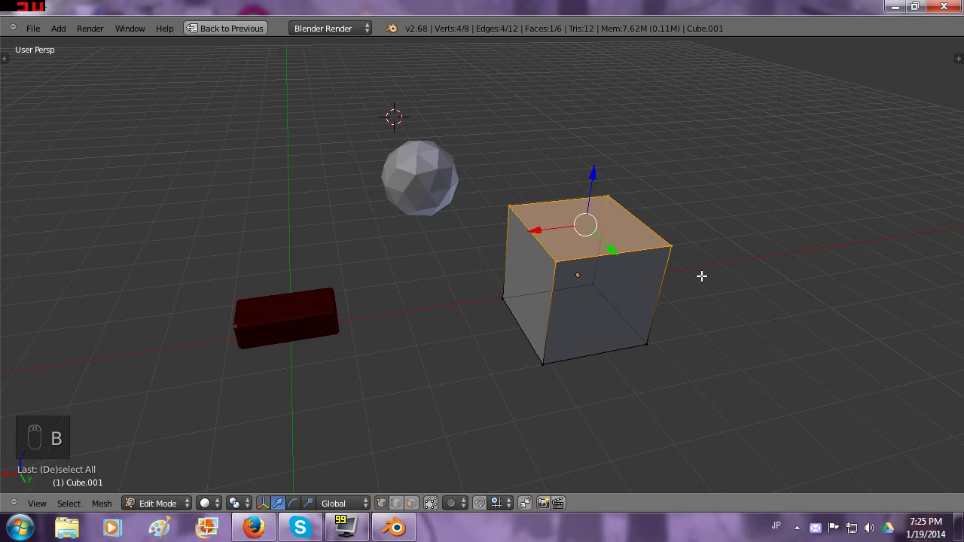
middle_click_drag(641, 291, 532, 209)
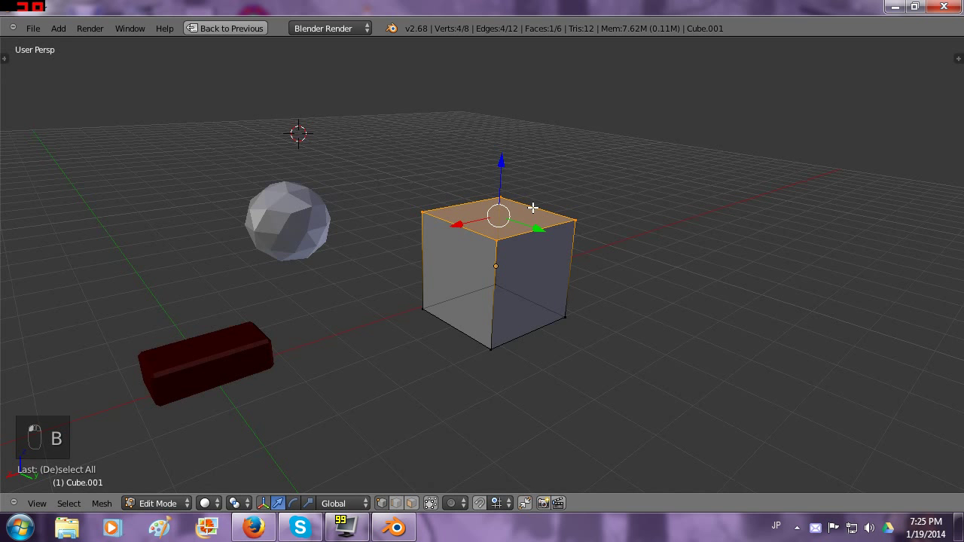
left_click_drag(504, 163, 511, 223)
key("e")
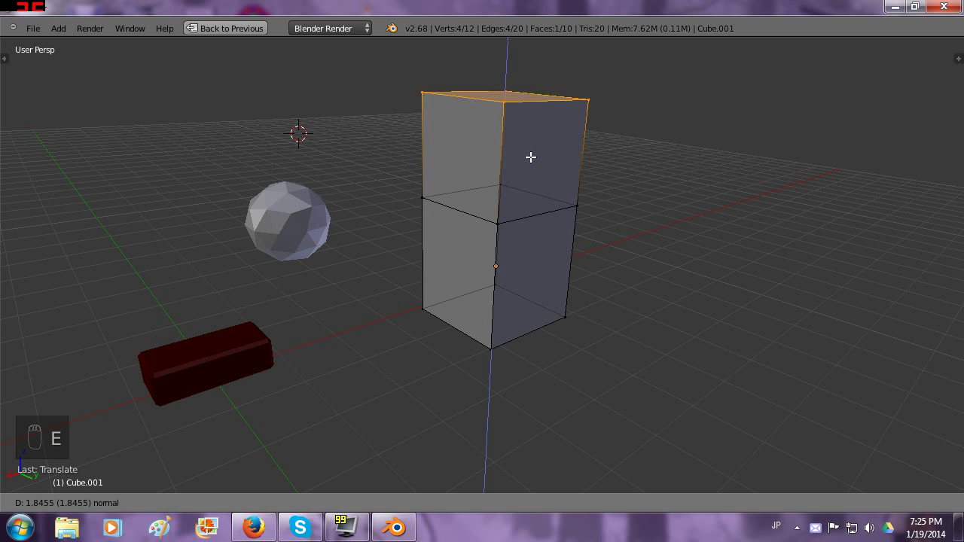
left_click(529, 158)
Extrude the upper side face outward to form the L shape
middle_click_drag(495, 151, 432, 122)
right_click(437, 200)
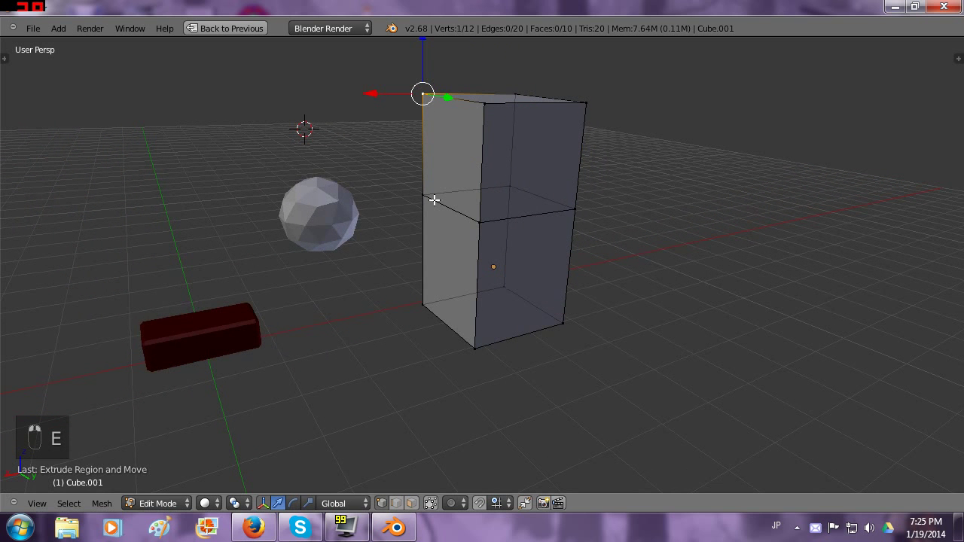
right_click(487, 111, "shift")
key("e")
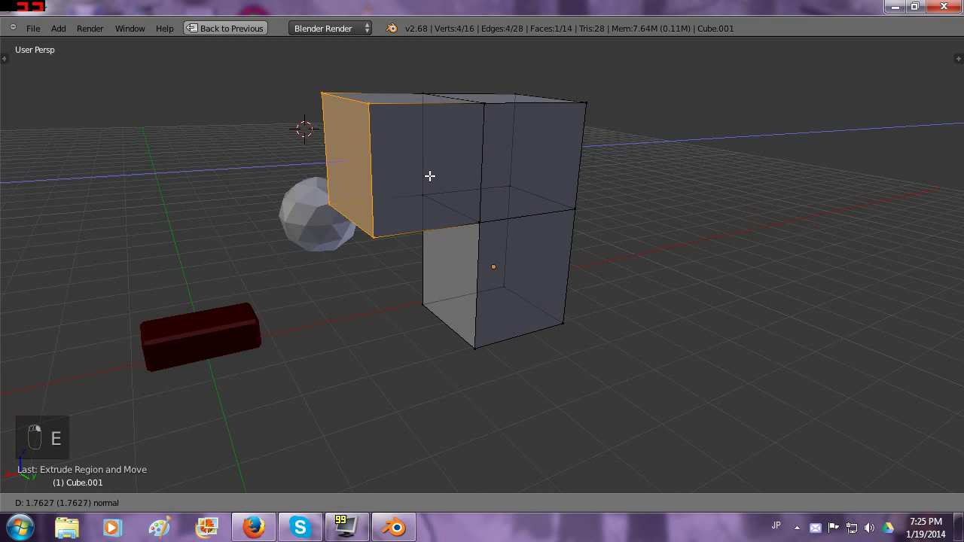
left_click(439, 172)
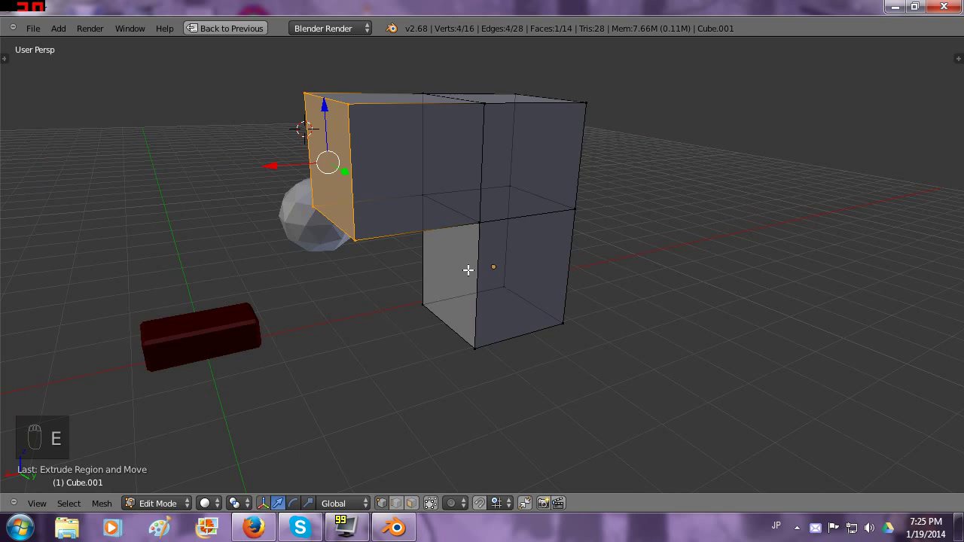
Duplicate the side face, move it to the right and extrude it into a separate box
key("shift+d")
left_click(823, 332)
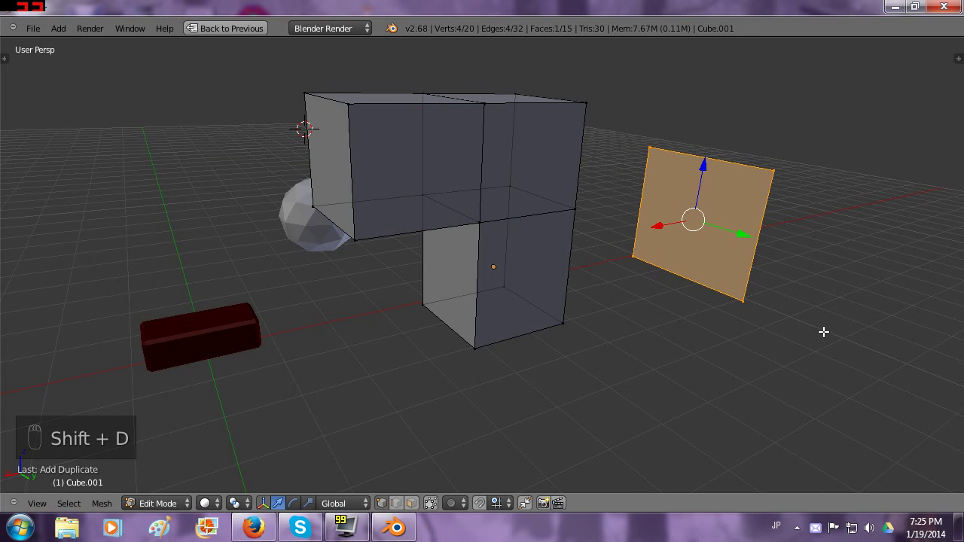
middle_click_drag(848, 293, 757, 297)
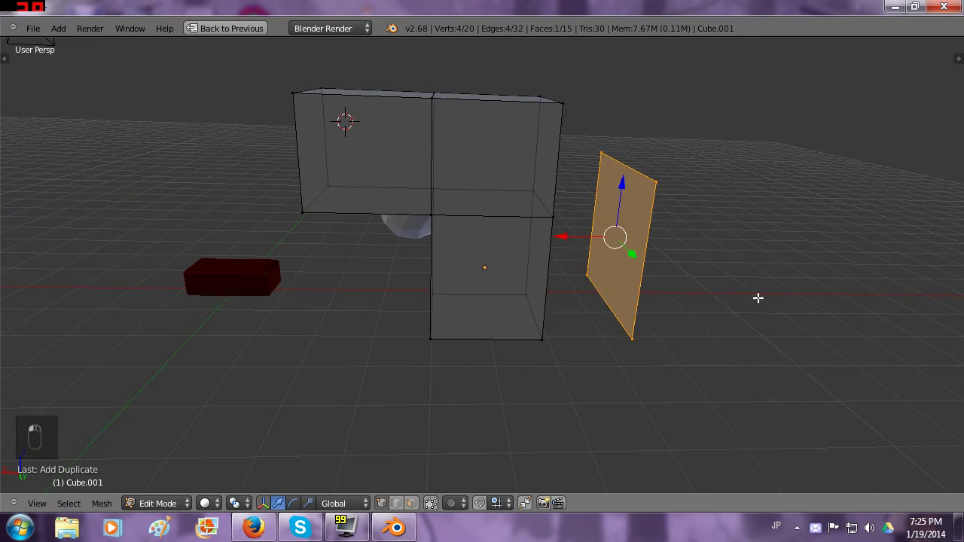
key("e")
left_click(871, 295)
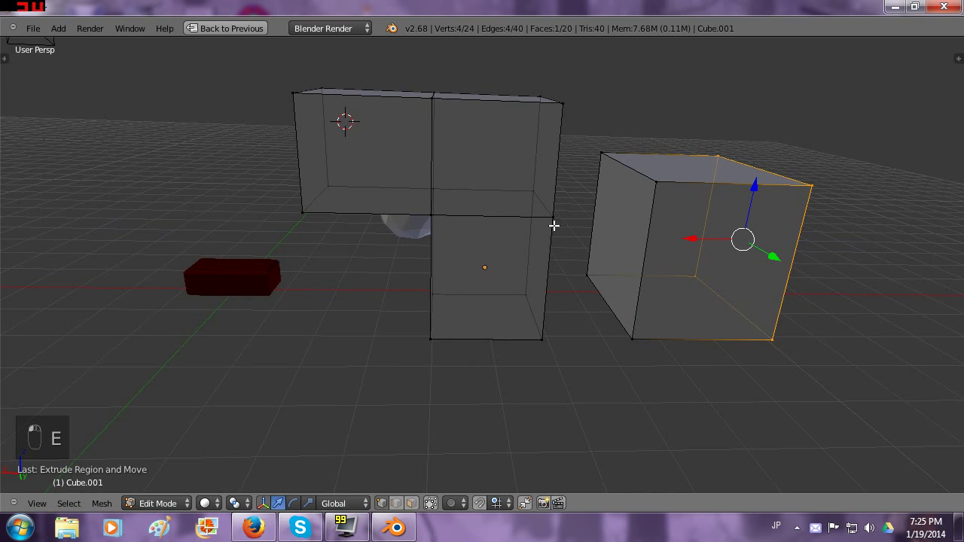
Merge the selected face's vertices At Center to turn the box into a wedge
key("w")
left_click(527, 201)
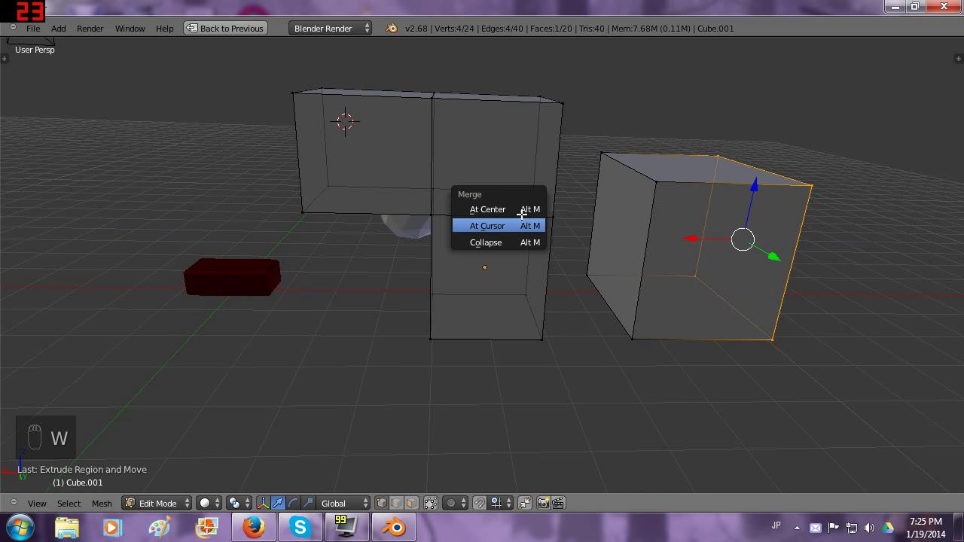
left_click(522, 210)
mouse_move(577, 221)
middle_mouse_down()
mouse_move(467, 206)
mouse_move(472, 186)
mouse_move(585, 218)
middle_mouse_up()
Return to Object Mode and delete the grey L-shaped object
key("Tab")
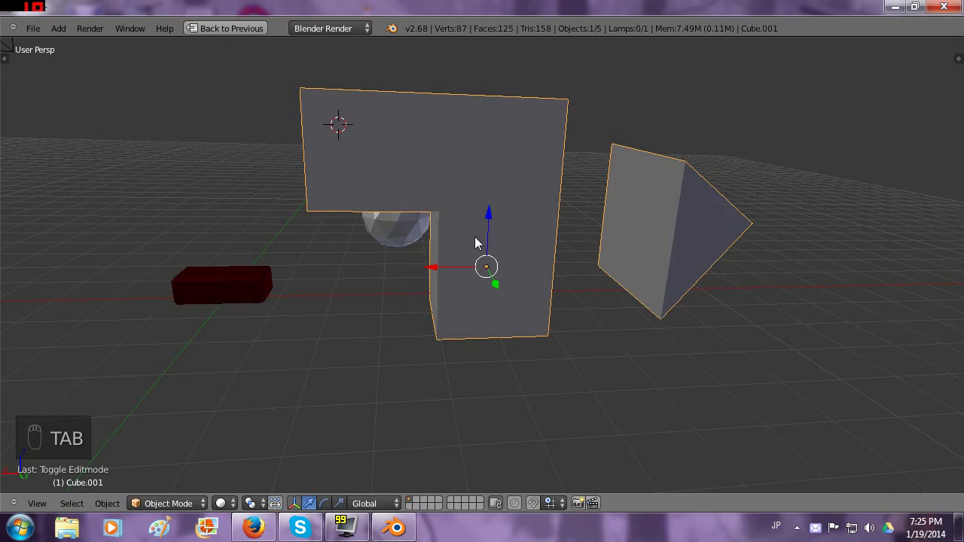
middle_click_drag(463, 235, 834, 236)
key("KP_1")
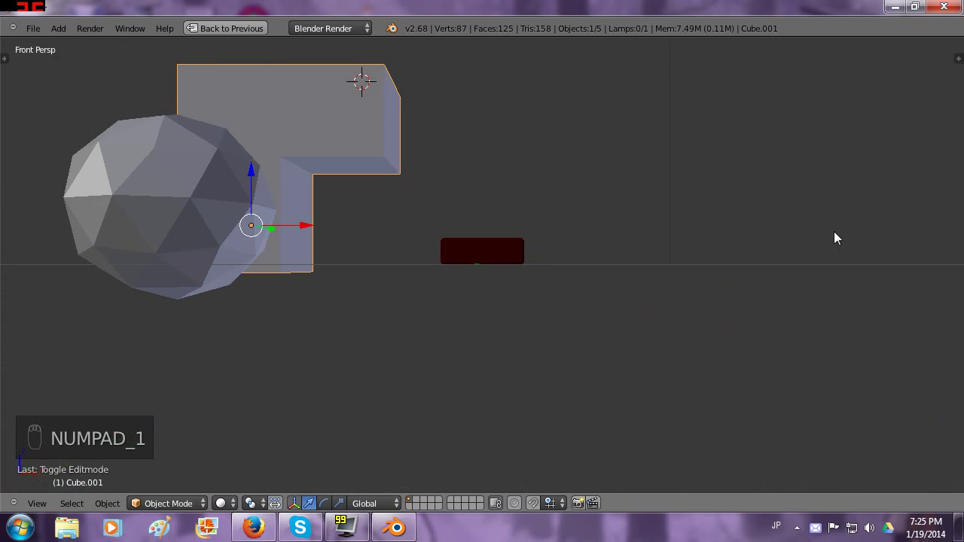
middle_click_drag(700, 180, 655, 240)
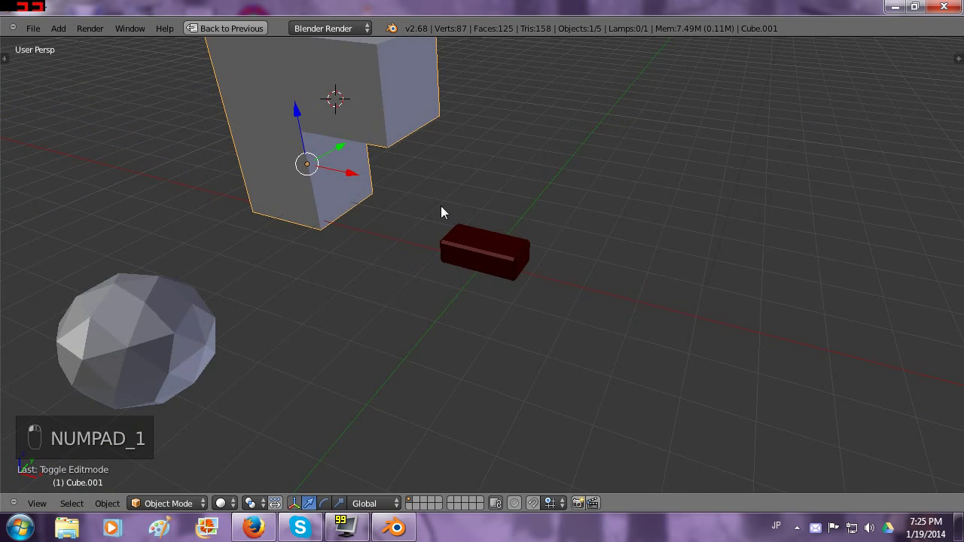
key("x")
left_click(388, 151)
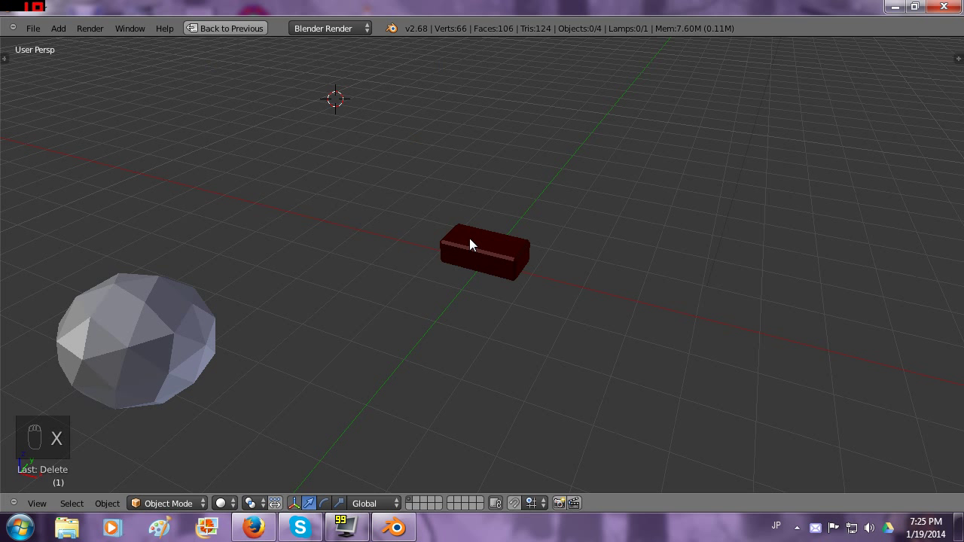
Select the red brick, try a move, a Z rotation and a Z scale, then undo the scale
right_click(470, 239)
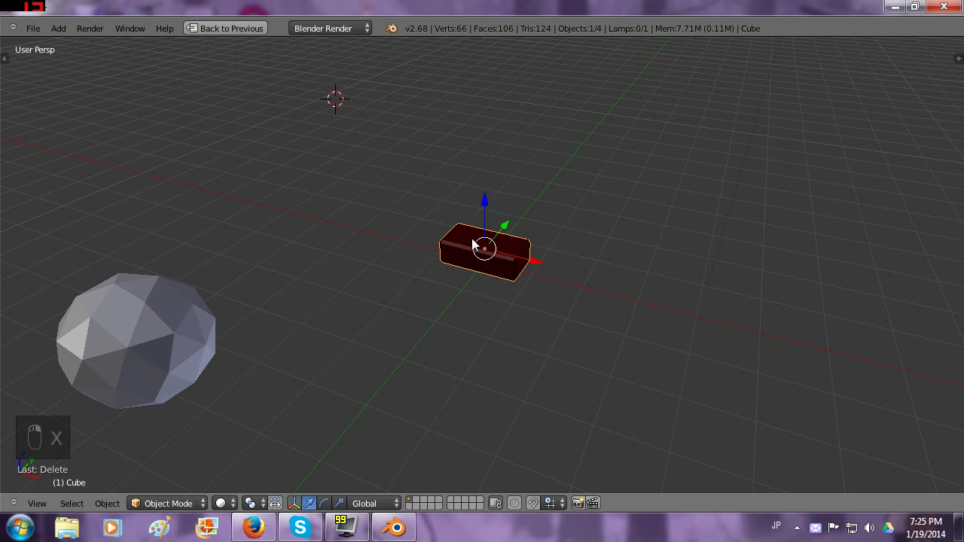
key("g")
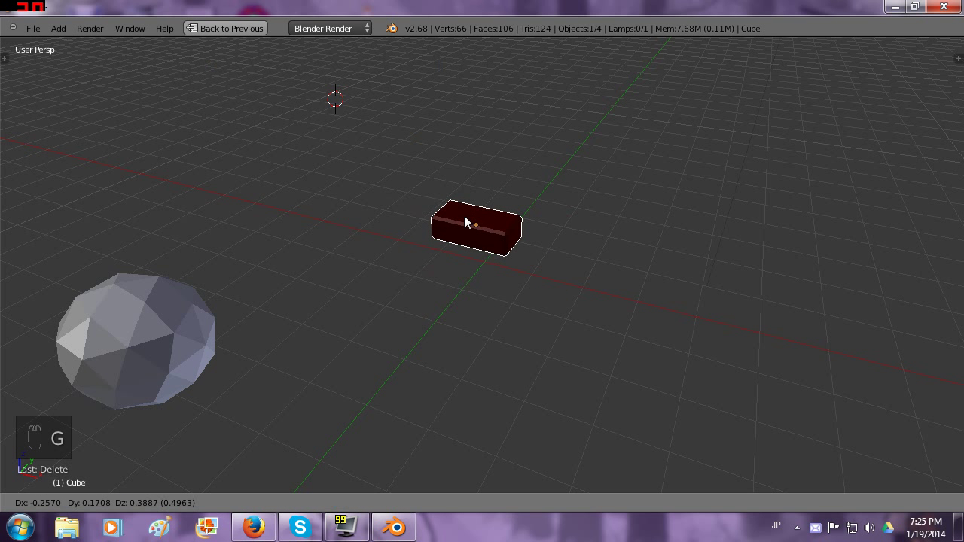
key("r")
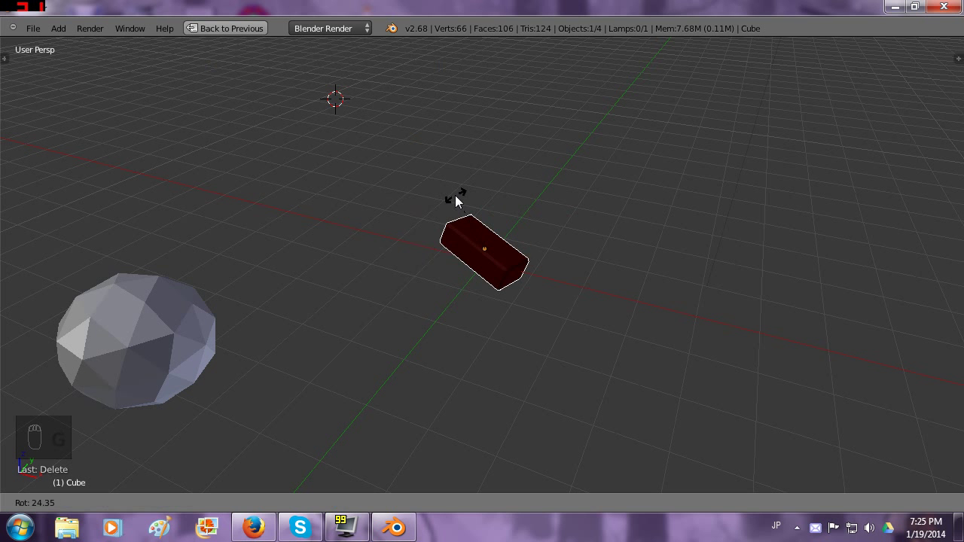
key("z")
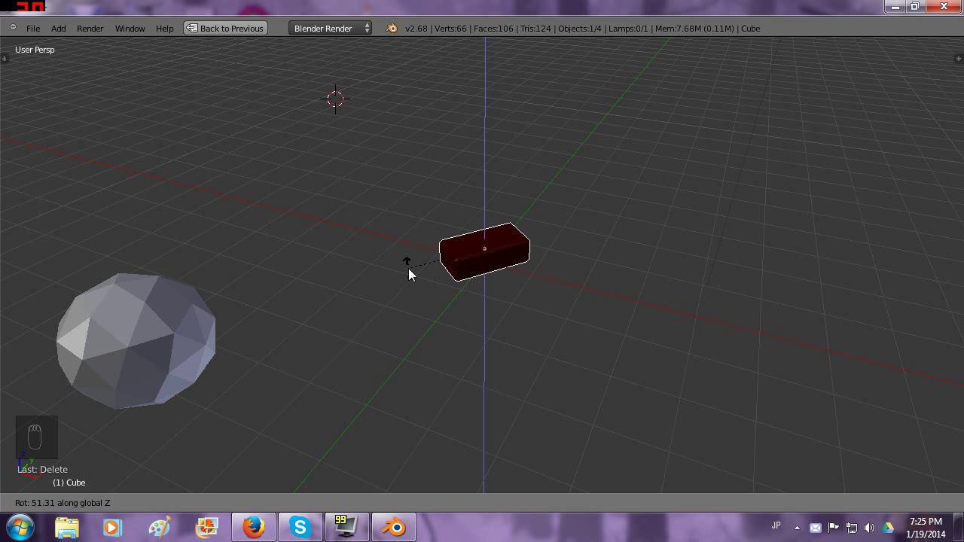
key("s")
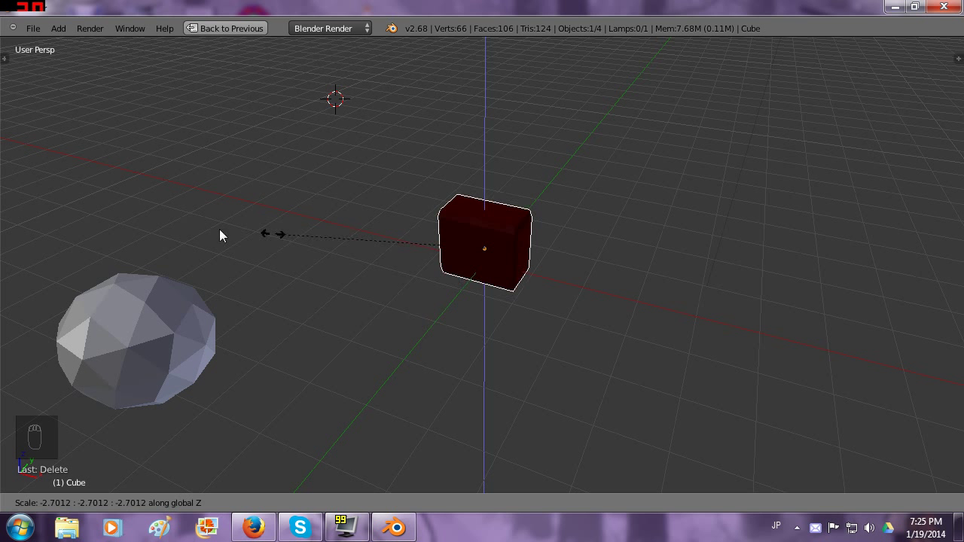
left_click(185, 231)
key("ctrl+z")
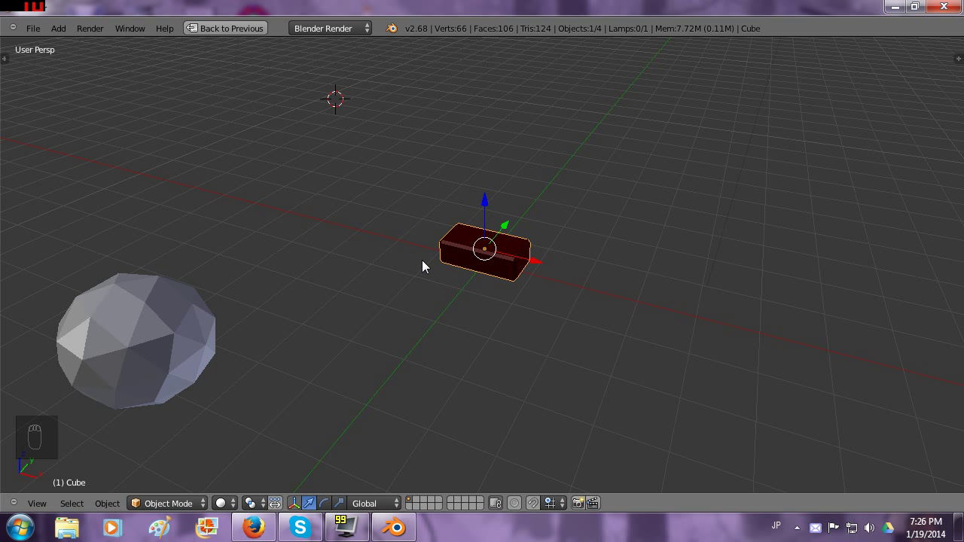
Move the red brick along the global Y axis after trying X and Z constraints
key("g")
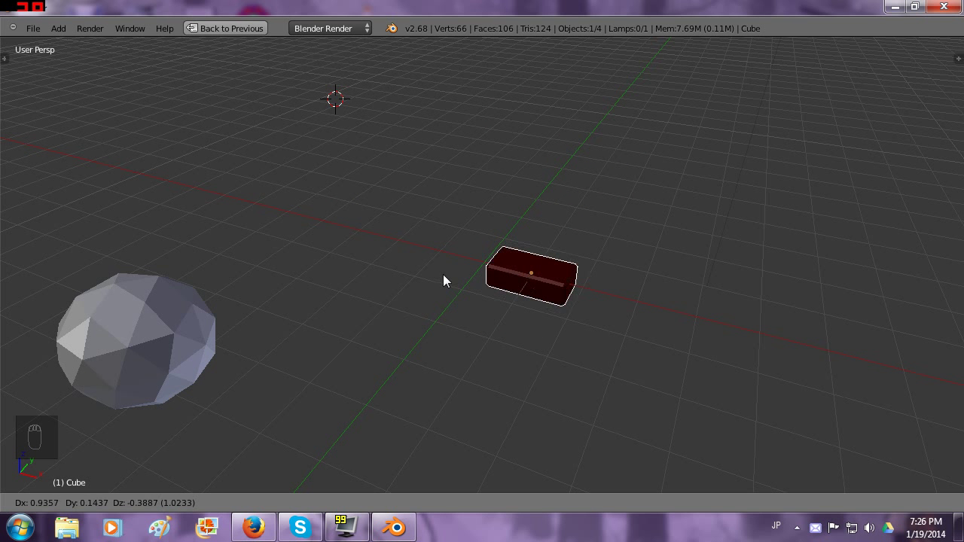
key("x")
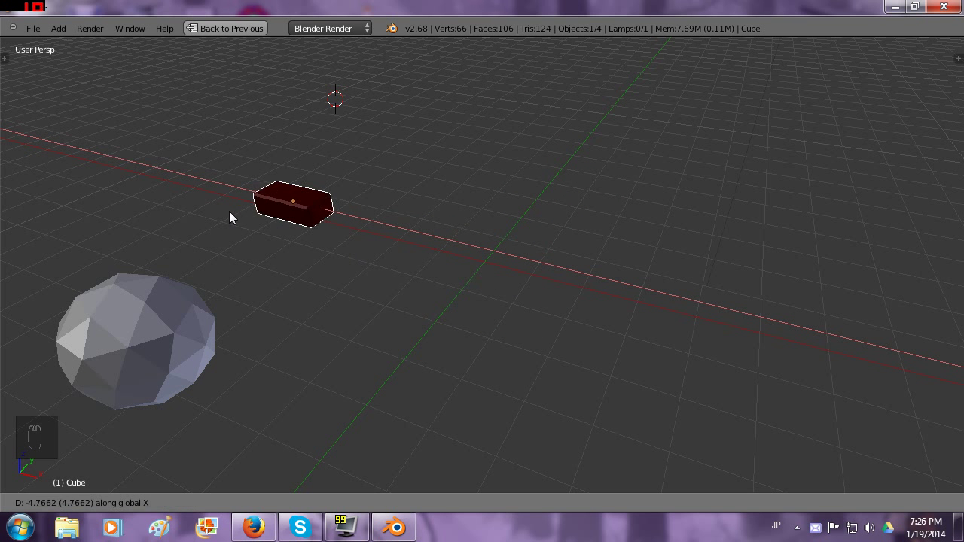
key("z")
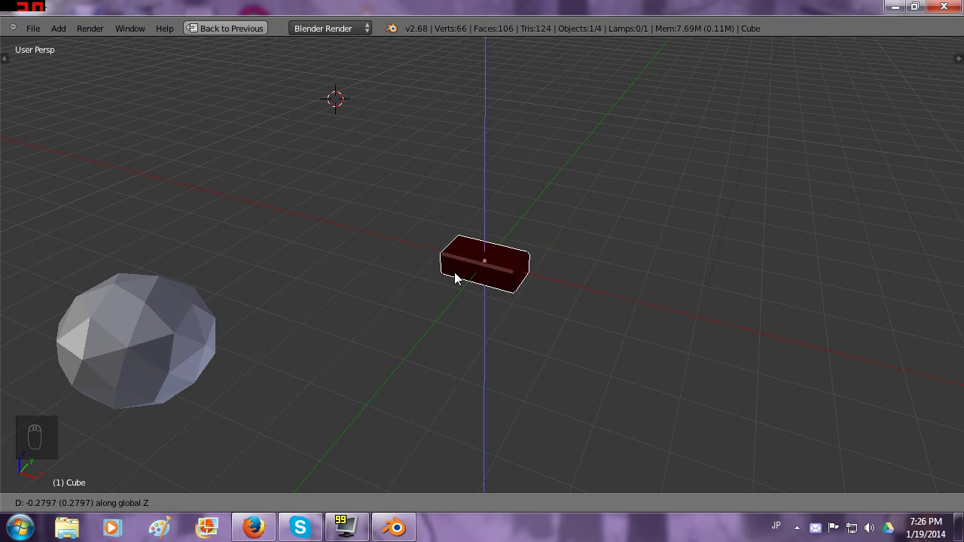
key("y")
left_click(466, 301)
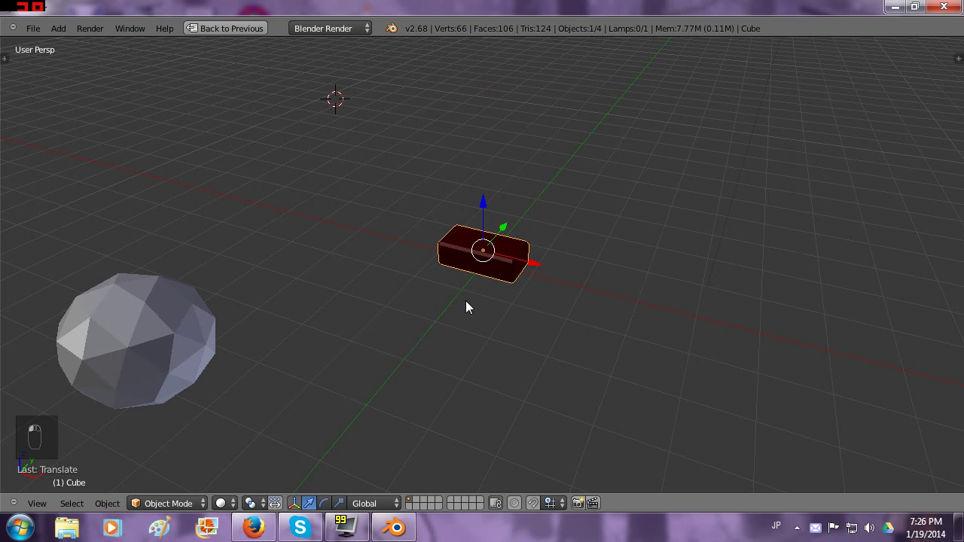
Try rotating the brick about Z, X and Y, then undo the rotation
key("r")
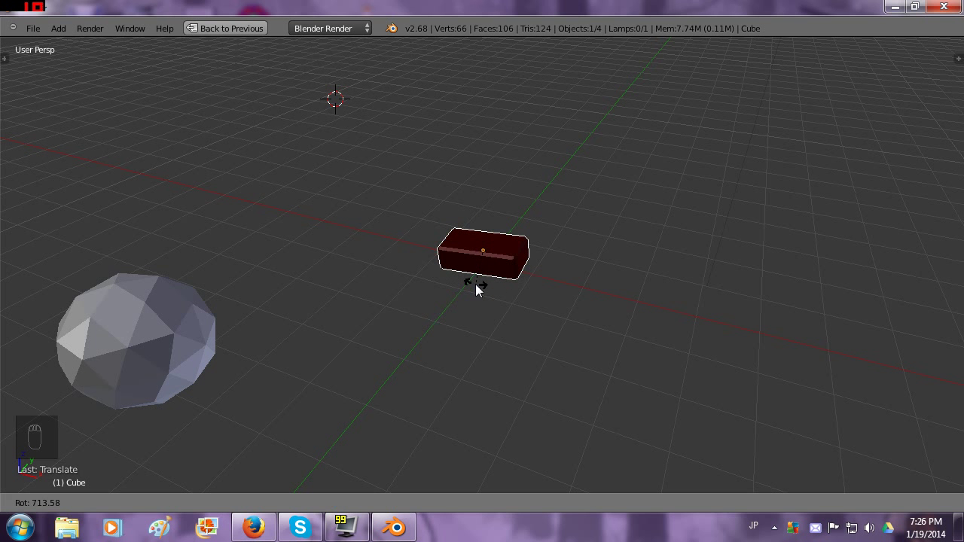
key("z")
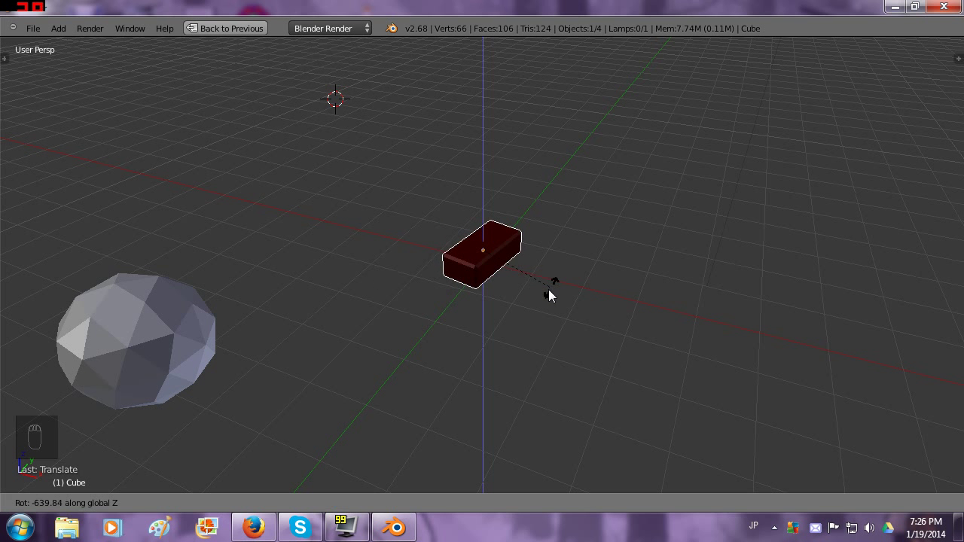
key("x")
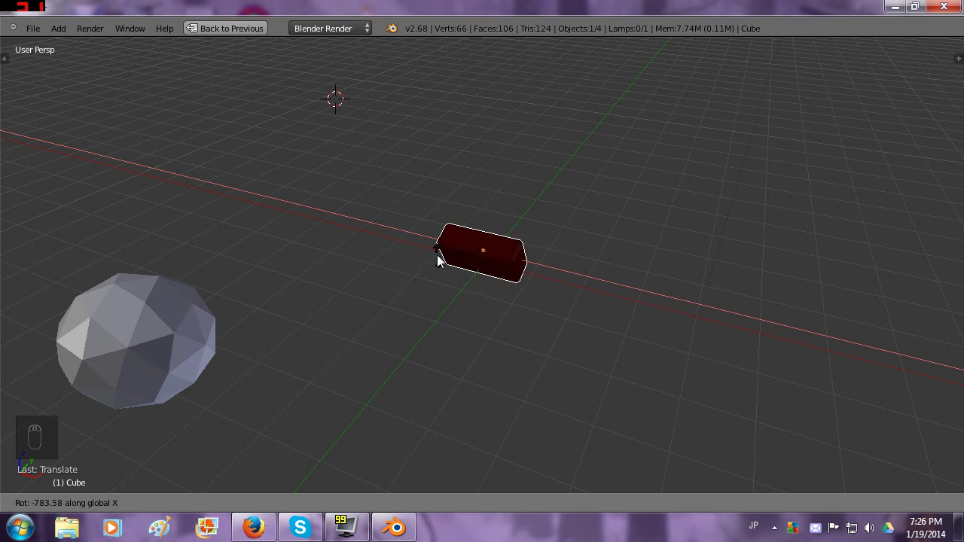
key("y")
left_click(429, 311)
key("ctrl+z")
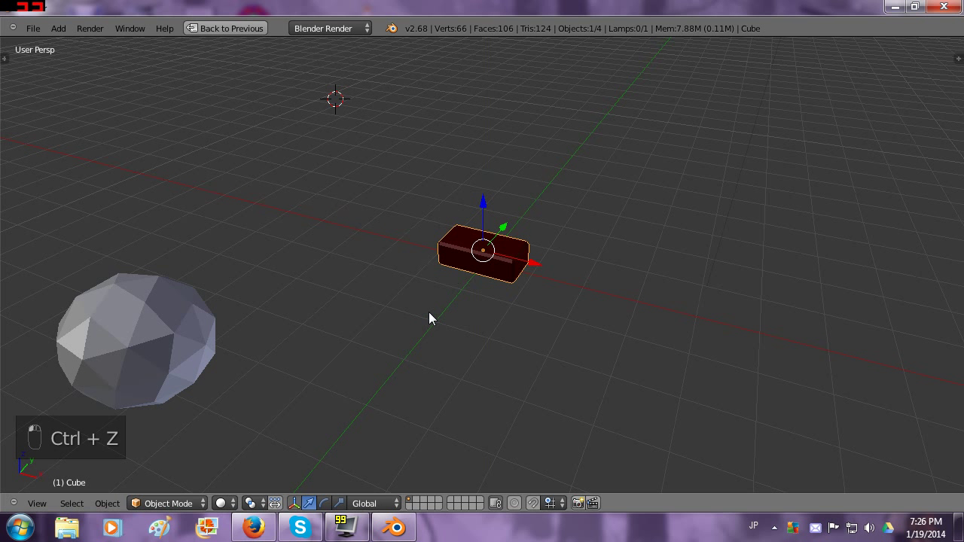
Rescale the brick with Z then X axis constraints into a flatter slab
key("s")
key("z")
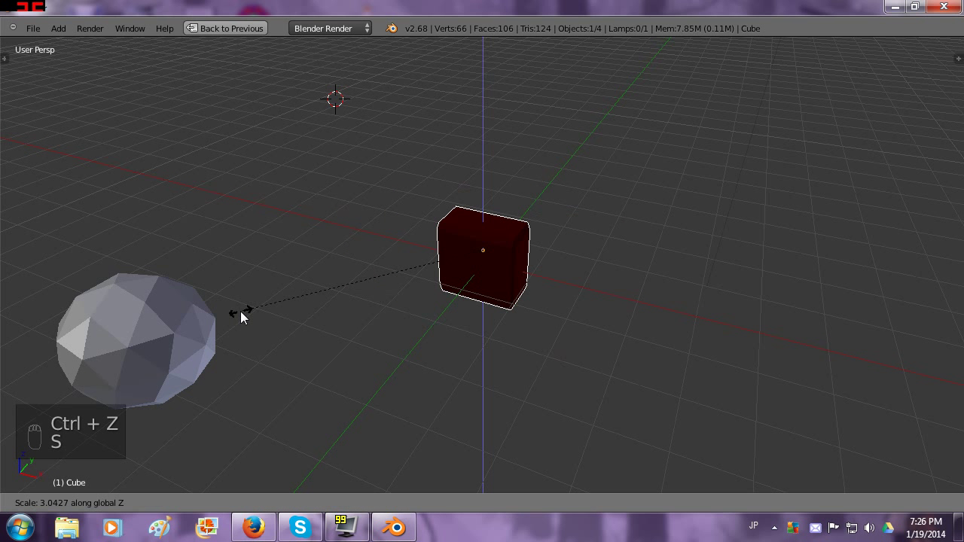
key("x")
left_click(240, 311)
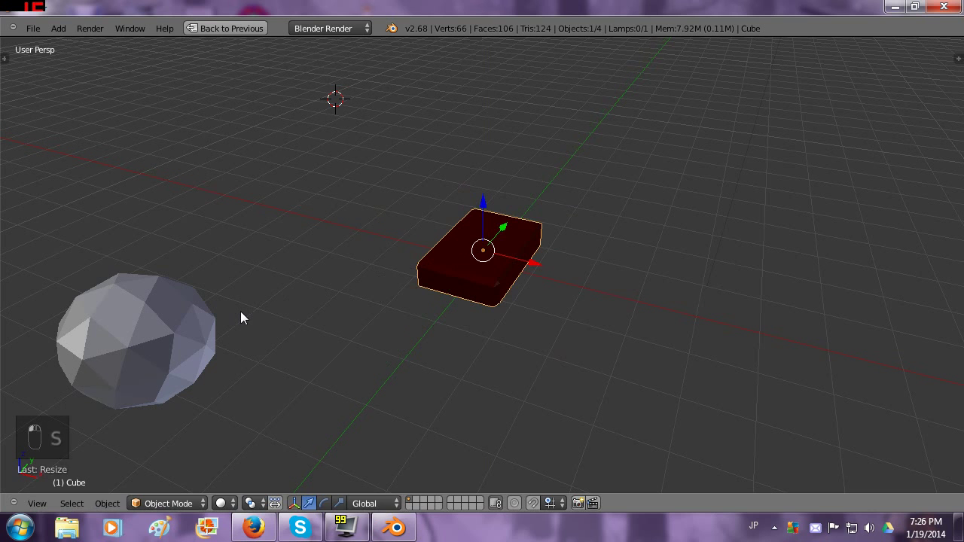
scroll(446, 336, "up", 6)
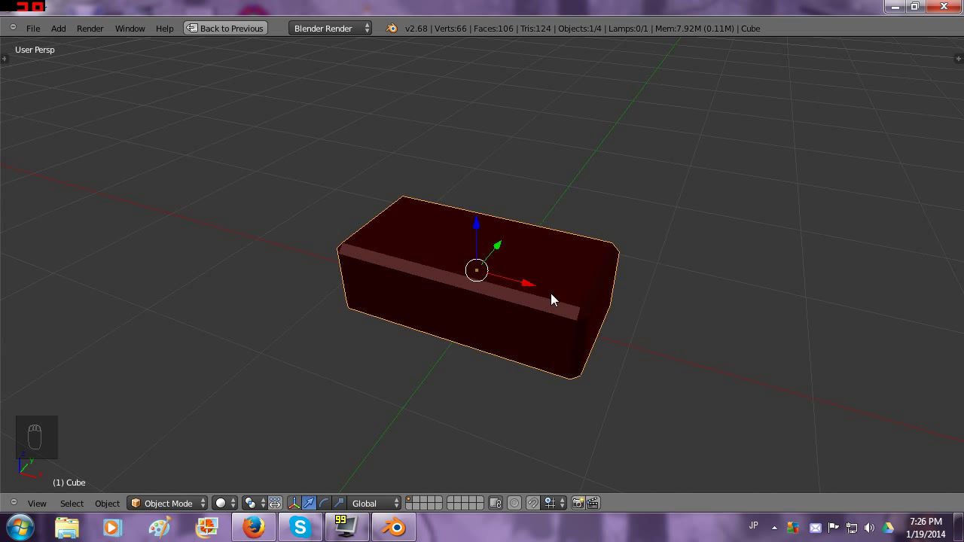
key("Tab")
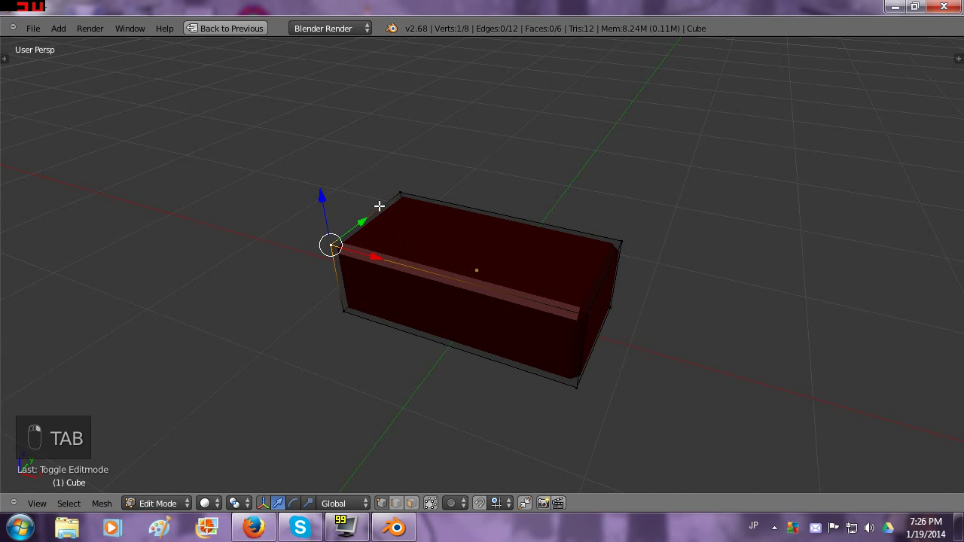
right_click(389, 198)
key("a")
key("a")
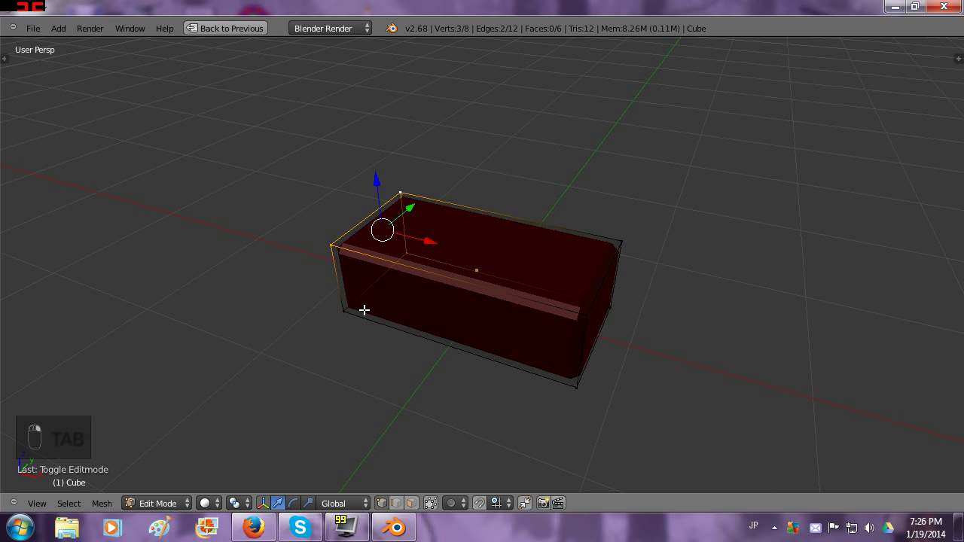
key("a")
key("a")
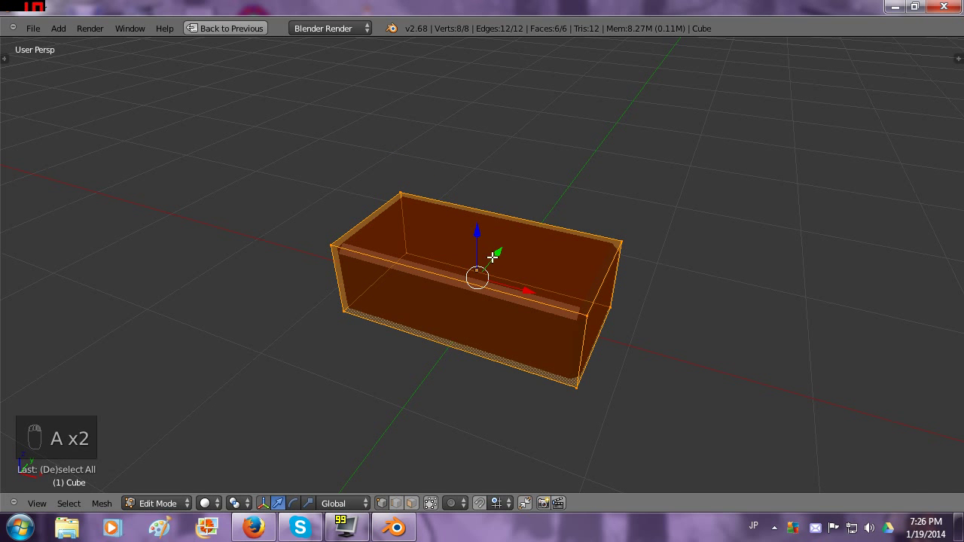
scroll(504, 406, "down", 3)
key("g")
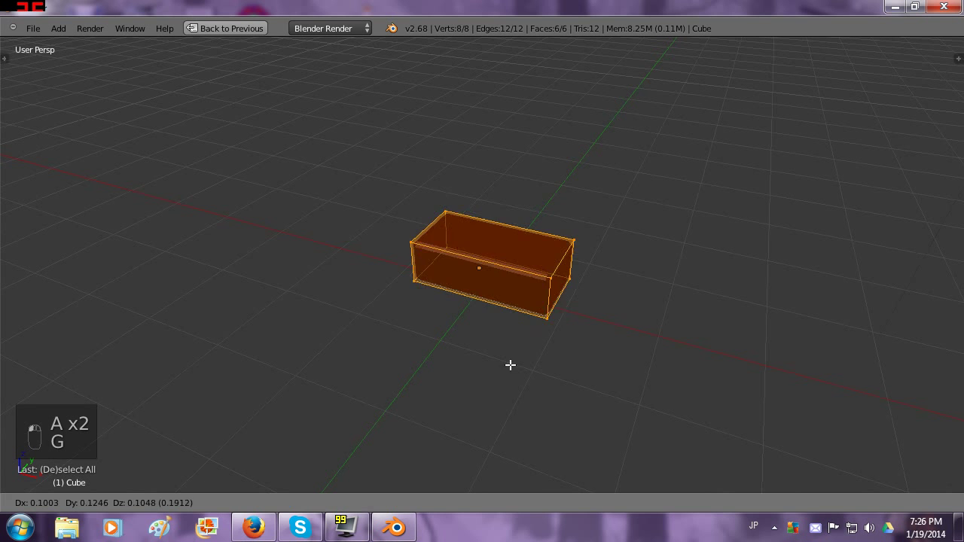
left_click(484, 390)
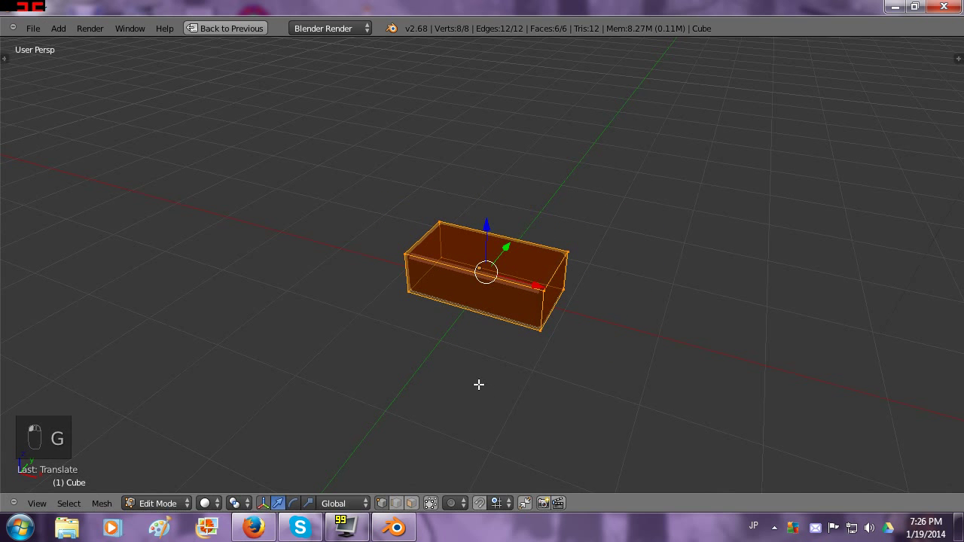
key("r")
left_click(397, 330)
key("s")
left_click(286, 304)
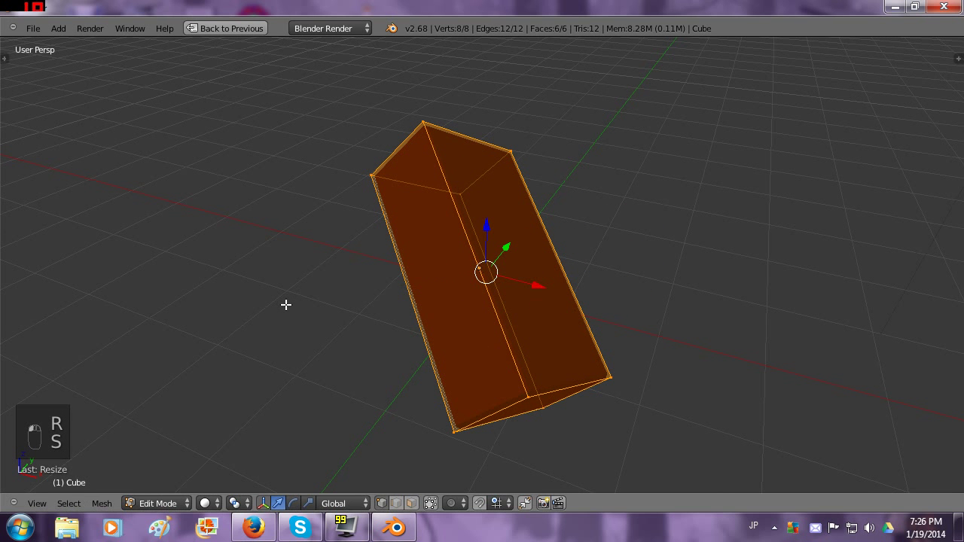
key("ctrl+z")
key("ctrl+z")
key("ctrl+z")
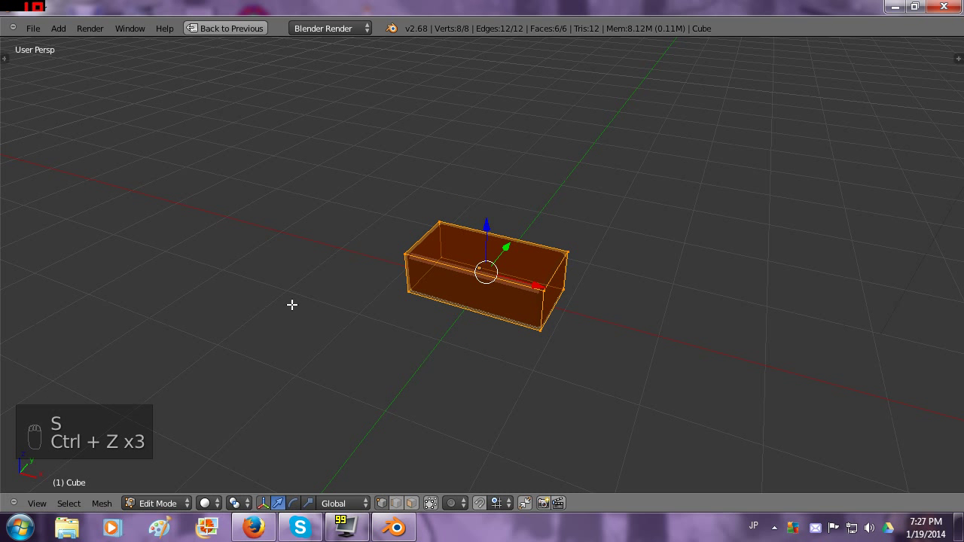
key("g")
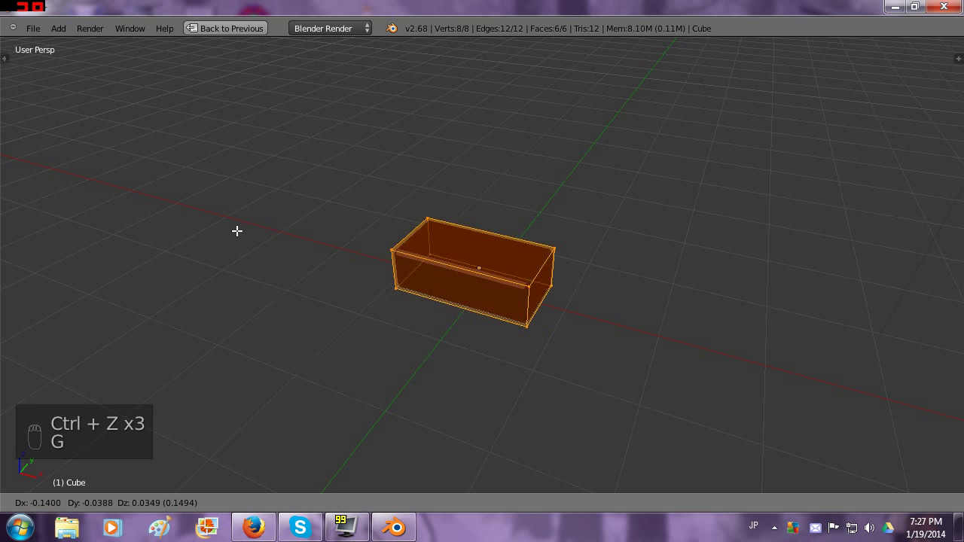
key("z")
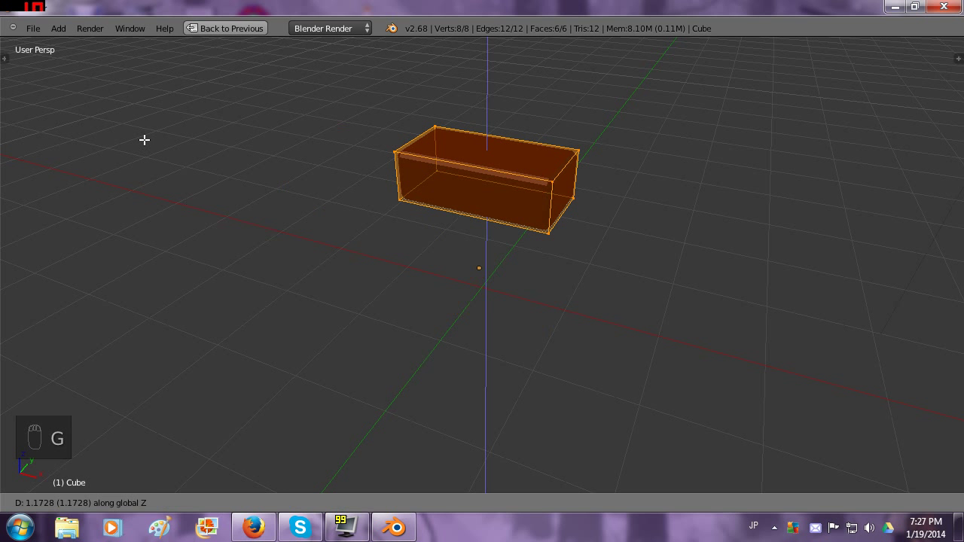
key("x")
key("y")
left_click(145, 139)
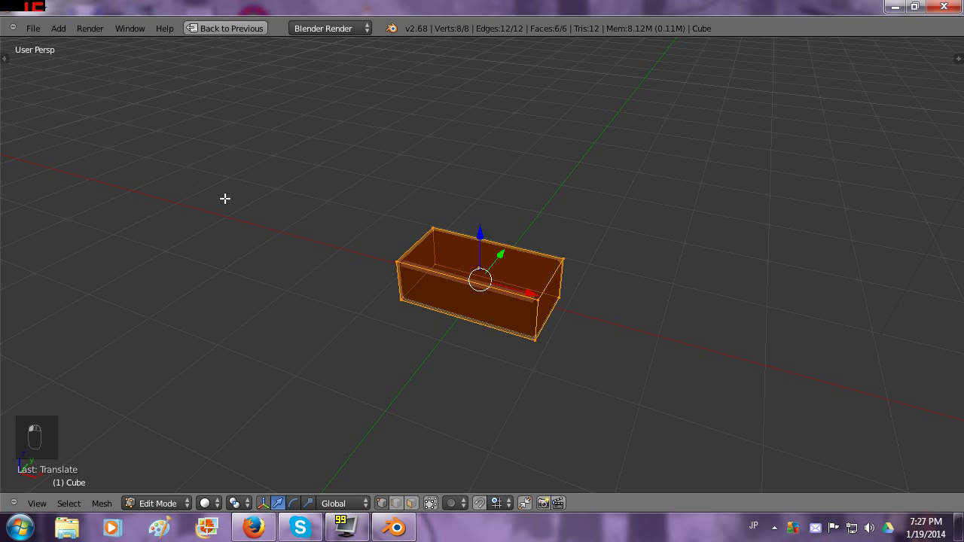
key("r")
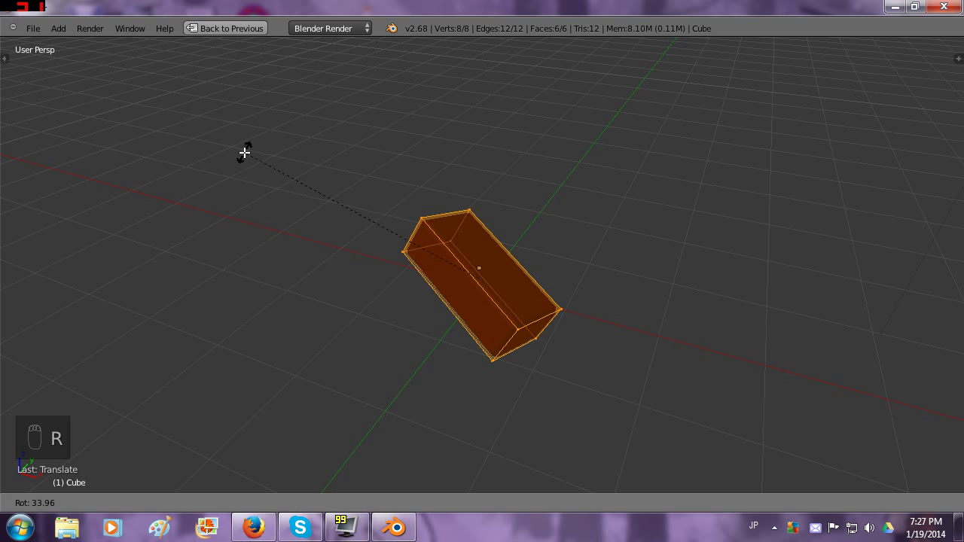
key("z")
key("x")
left_click(244, 153)
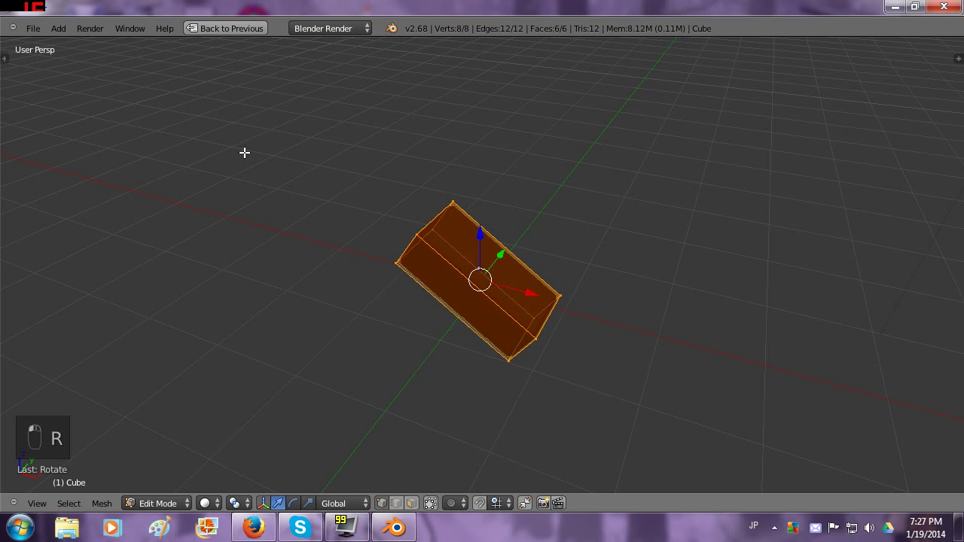
key("s")
key("z")
key("y")
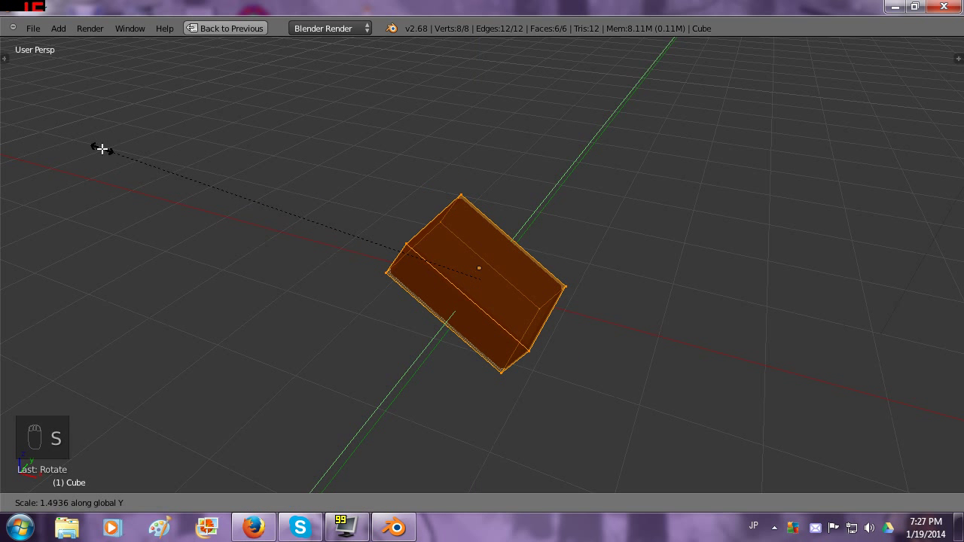
right_click(102, 148)
key("ctrl+z")
key("ctrl+z")
key("ctrl+z")
key("ctrl+z")
key("ctrl+z")
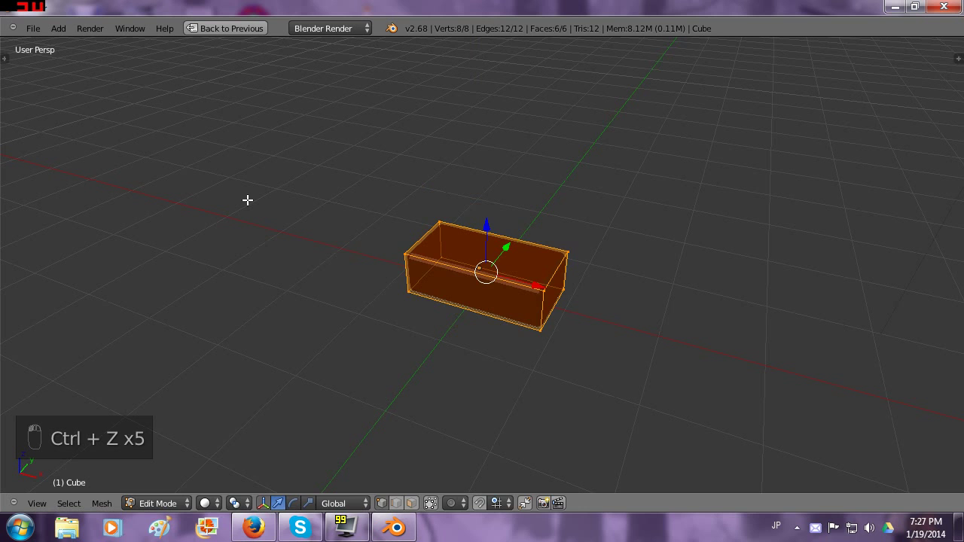
key("Tab")
Switch the brick to Edit Mode and back to Object Mode via the mode menu, then orbit to show the icosphere
middle_click_drag(292, 295, 359, 251)
left_click(194, 510)
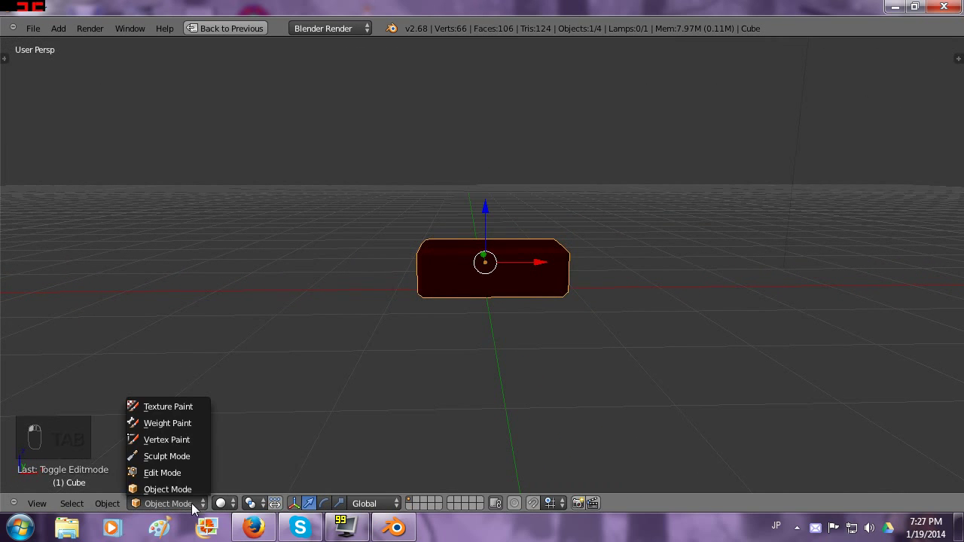
left_click(184, 472)
left_click(187, 503)
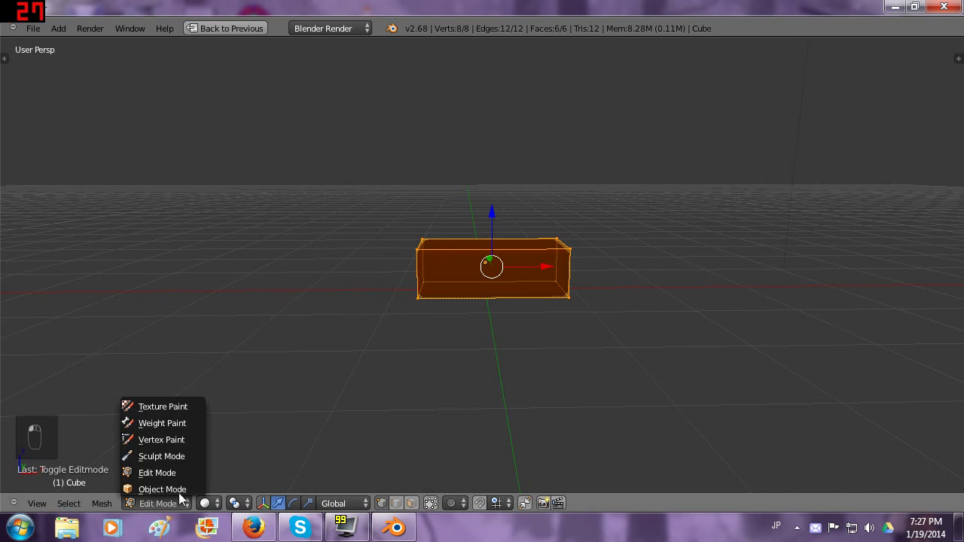
left_click(183, 490)
middle_click_drag(410, 282, 235, 281)
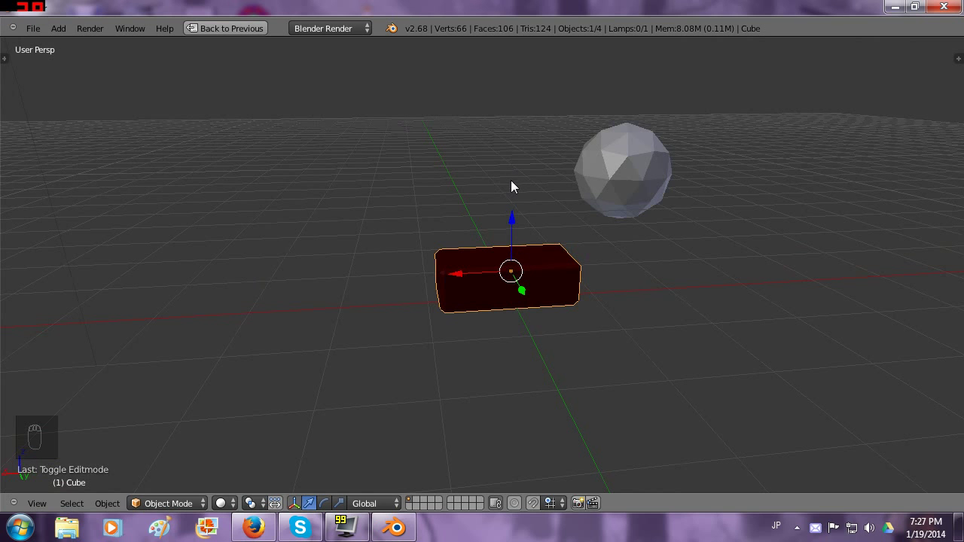
middle_click_drag(559, 215, 534, 274)
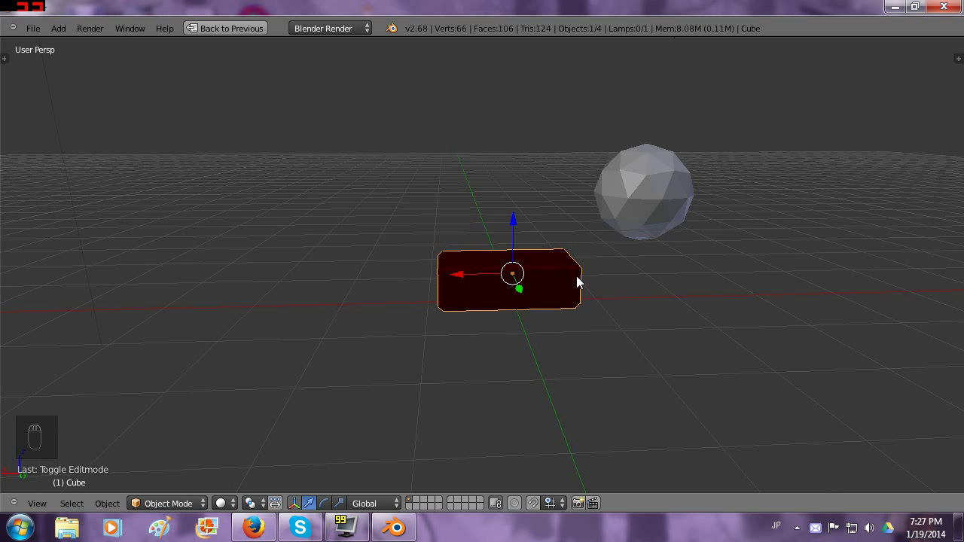
Tilt the red brick by rotating it about the global Y axis
middle_click_drag(563, 226, 628, 256)
key("r")
key("y")
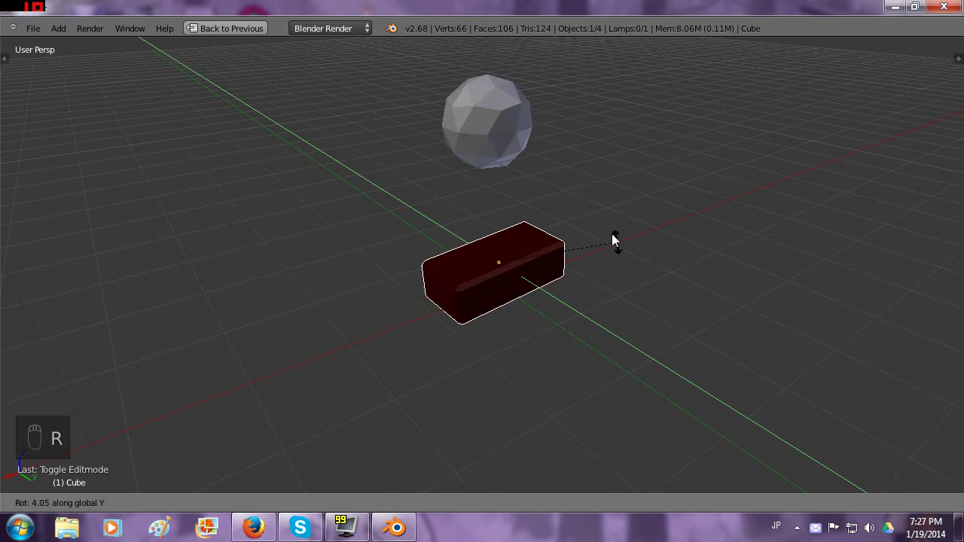
left_click(547, 216)
mouse_move(547, 216)
middle_mouse_down()
mouse_move(590, 219)
mouse_move(559, 208)
middle_mouse_up()
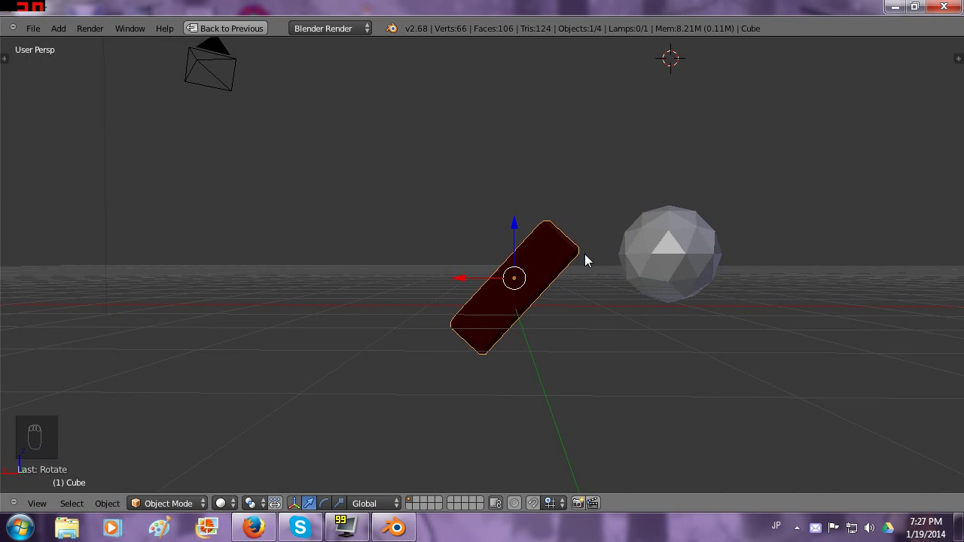
Try moves along global X and Z, undo them, then start a move along local Z
key("g")
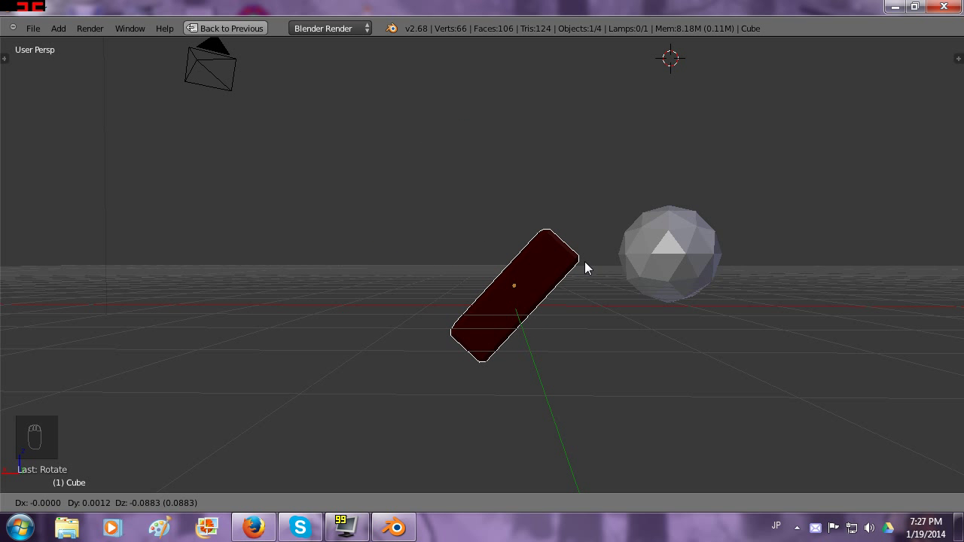
key("x")
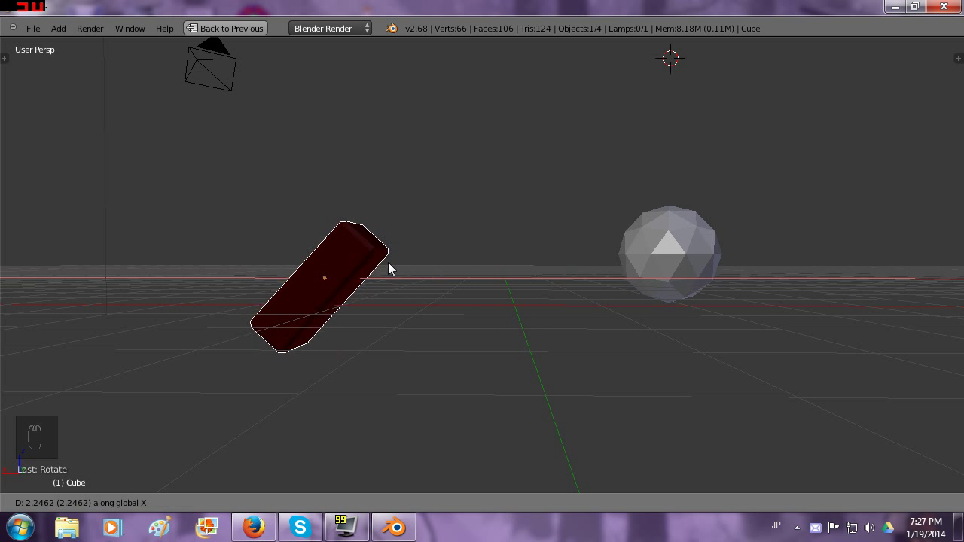
left_click(387, 261)
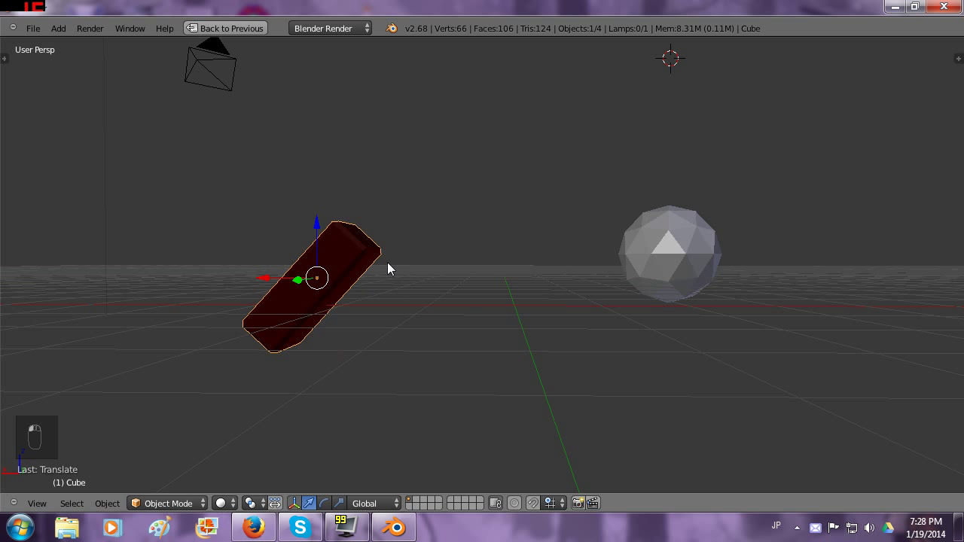
key("g")
key("y")
key("z")
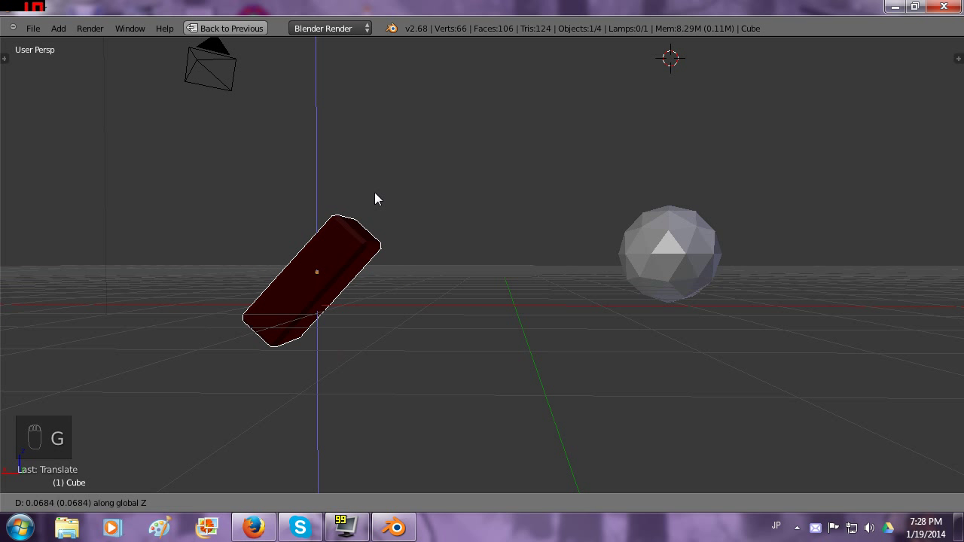
left_click(362, 88)
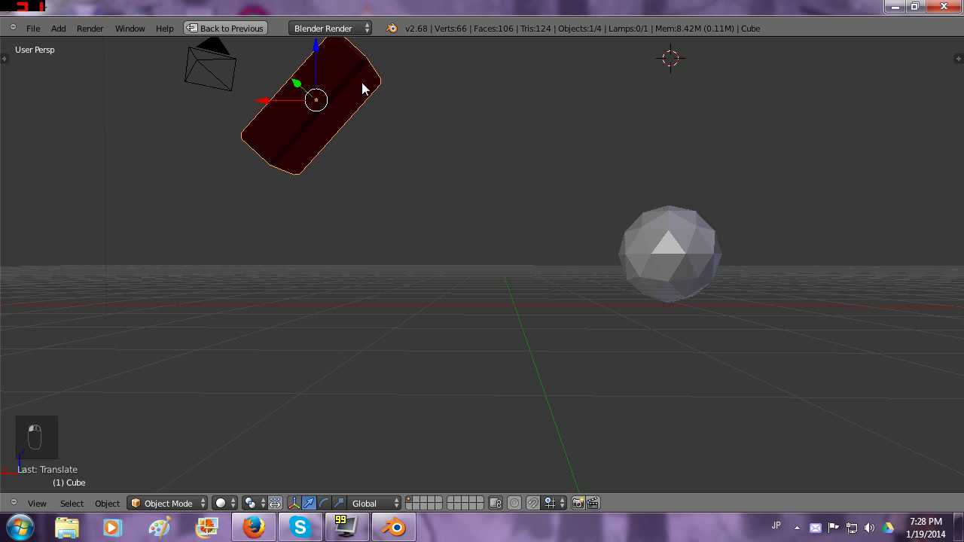
key("ctrl+z")
key("ctrl+z")
key("ctrl+z")
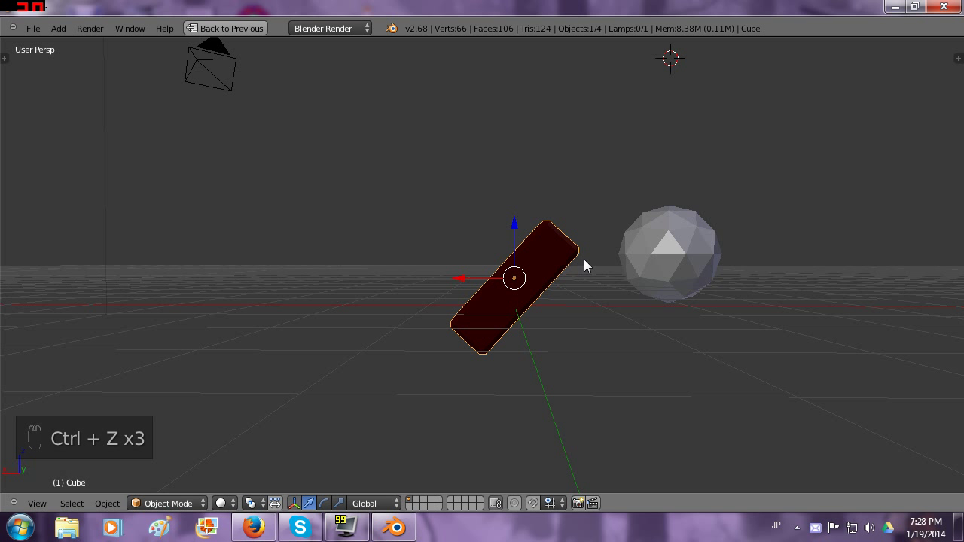
key("g")
key("z")
key("z")
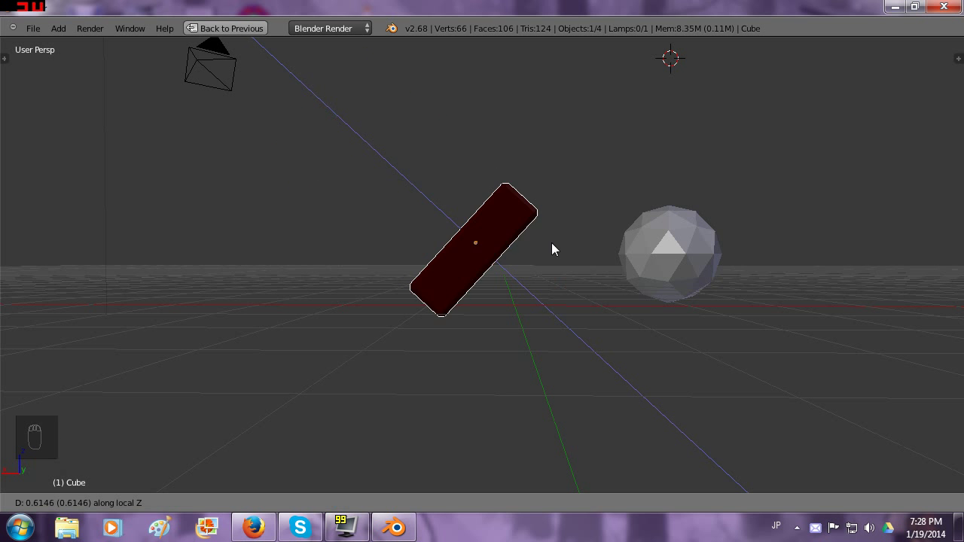
Finish the local Z move, then duplicate the brick, tilt the copy about Y and rest it on the sphere
left_click(444, 226)
key("shift+d")
left_click(664, 300)
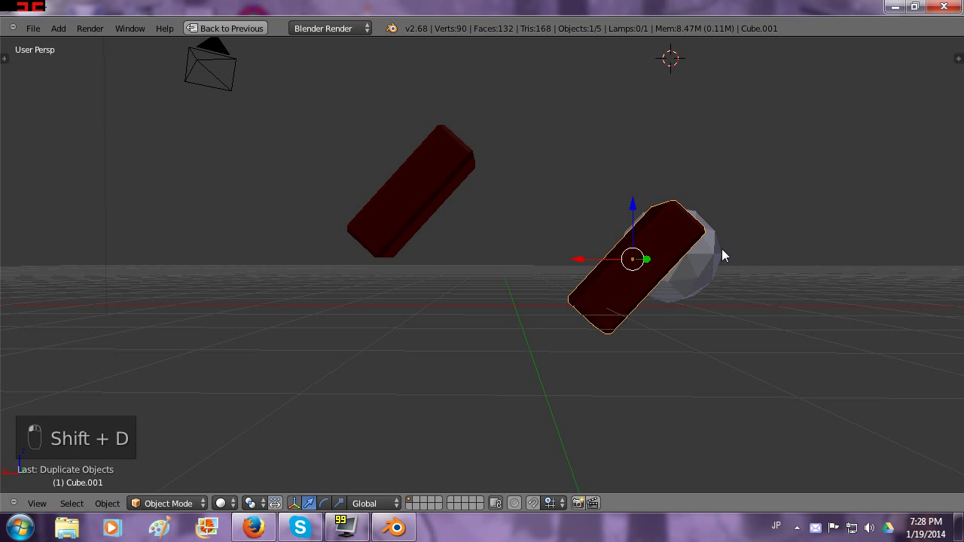
key("r")
key("y")
left_click(640, 352)
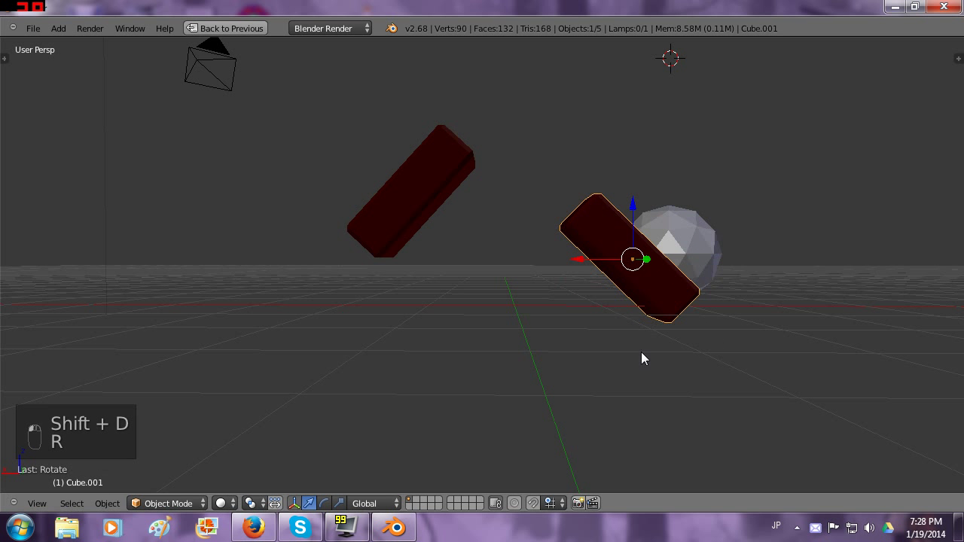
key("g")
key("z")
key("z")
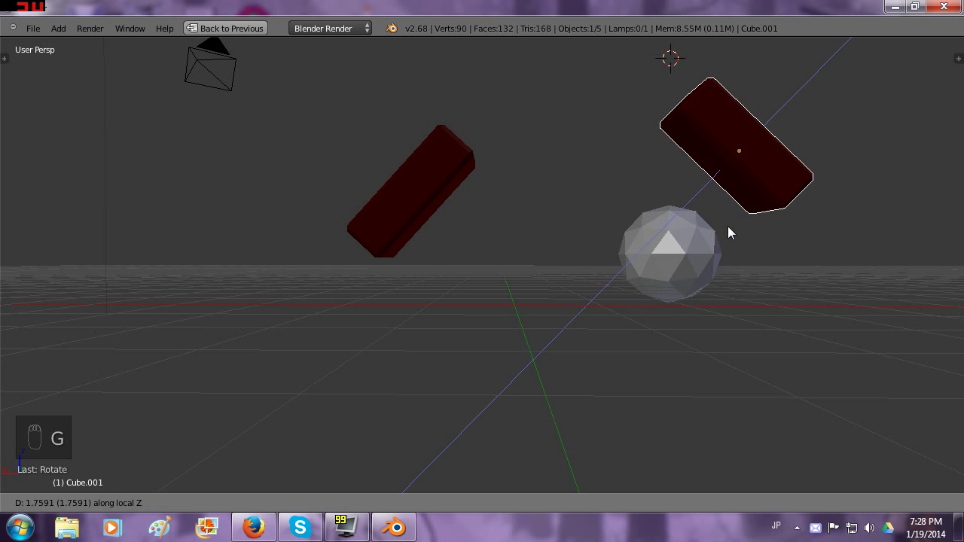
left_click(674, 314)
Slide the original left brick along its local X axis
right_click(390, 213)
key("g")
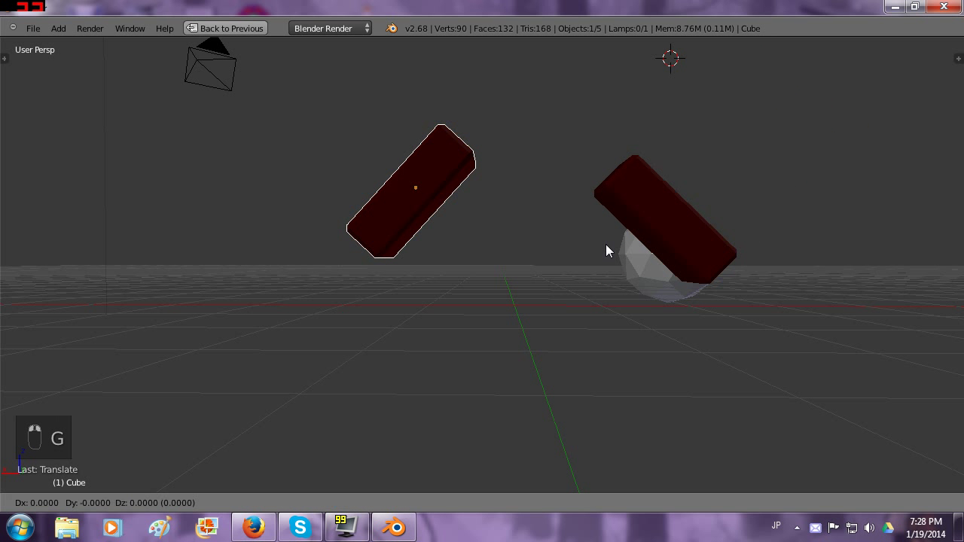
key("z")
key("z")
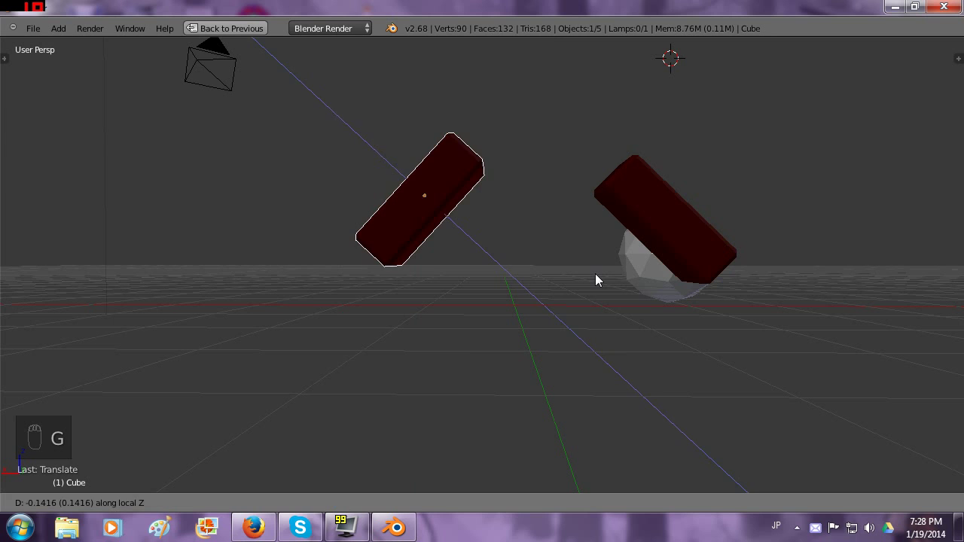
key("x")
key("x")
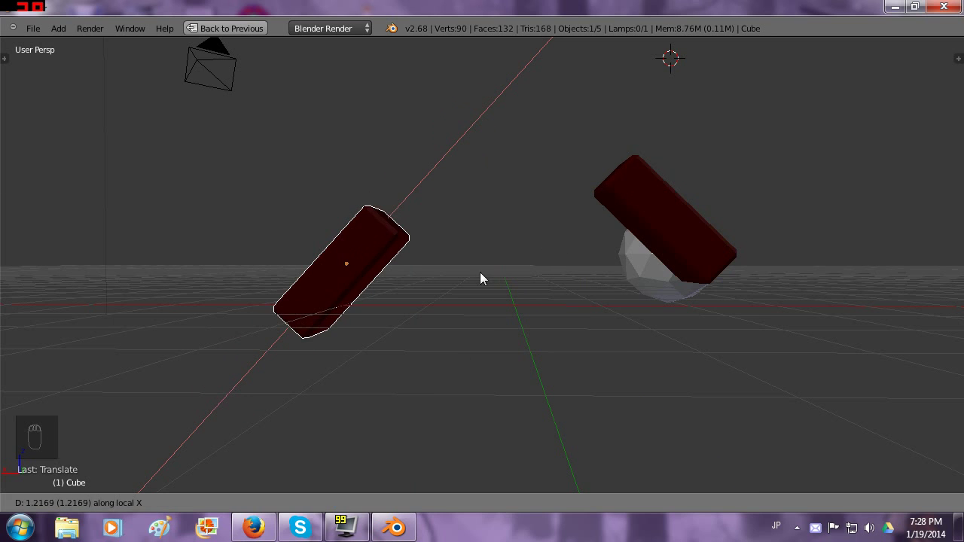
left_click(555, 209)
middle_click_drag(555, 208, 685, 260)
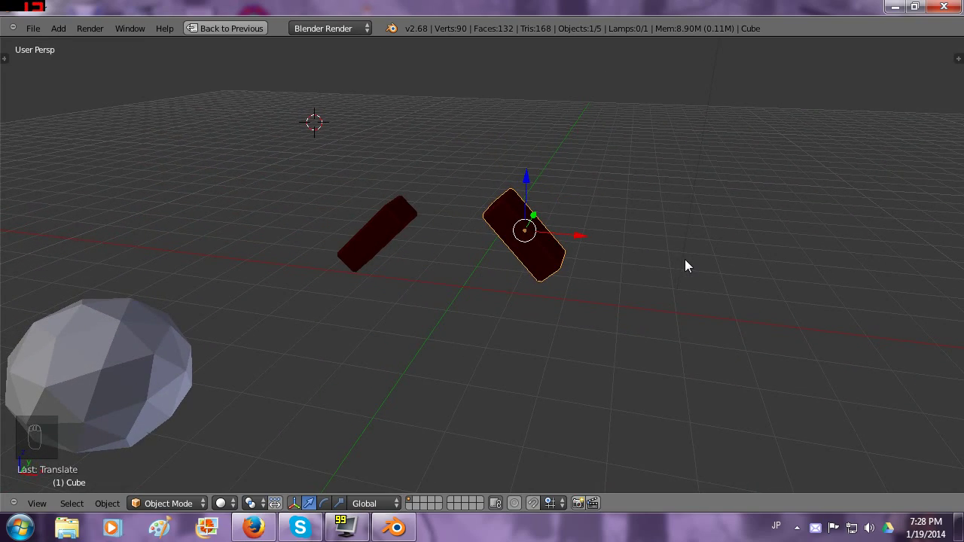